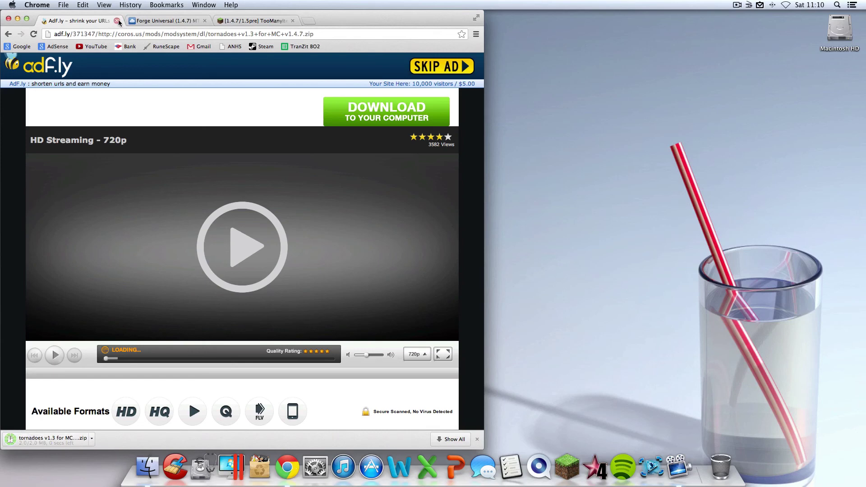
- Close the finished AdF.ly page, download Forge Universal (1.4.7) MT.zip, and close its download page
click(117, 21)
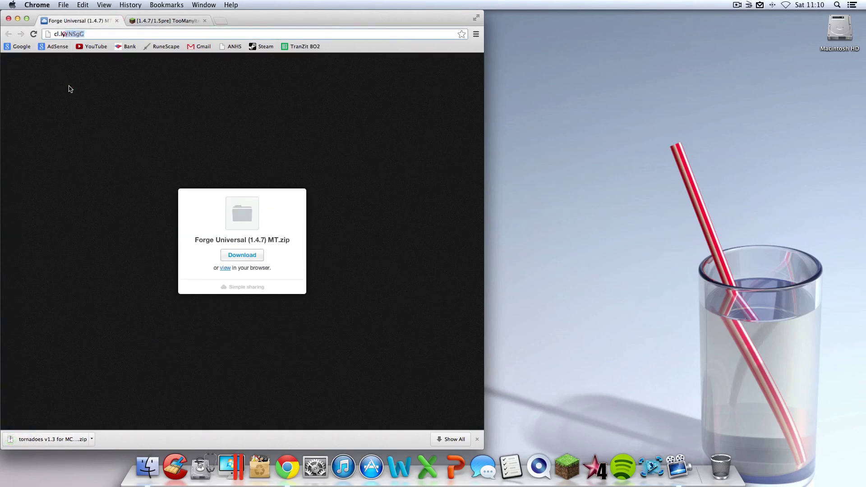
click(253, 259)
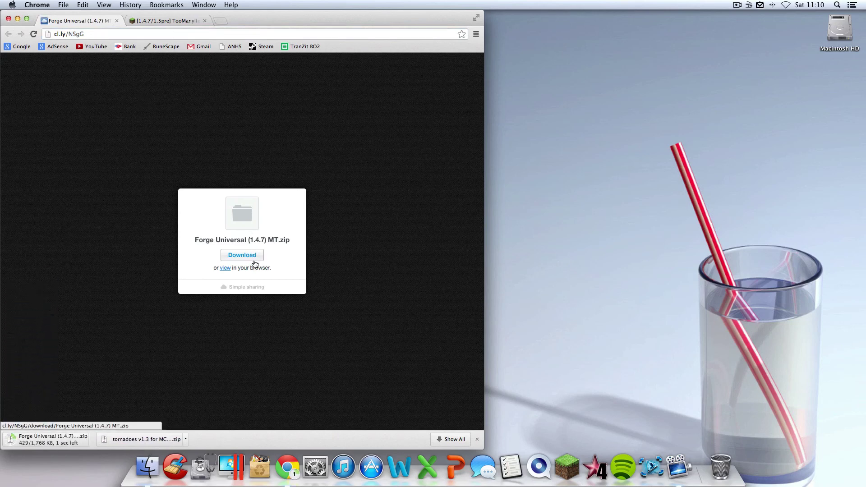
click(116, 21)
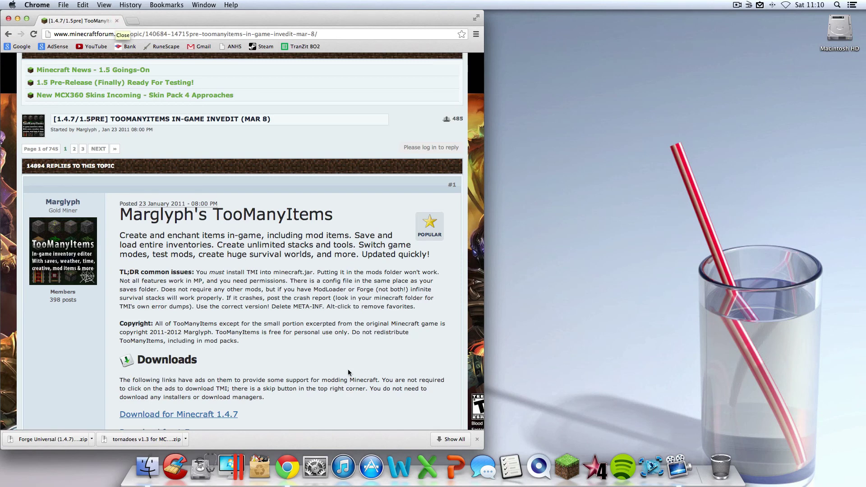
- Download TooManyItems for Minecraft 1.4.7 from the forum post, skipping the AdF.ly advertisement
scroll(380, 403, down, 2)
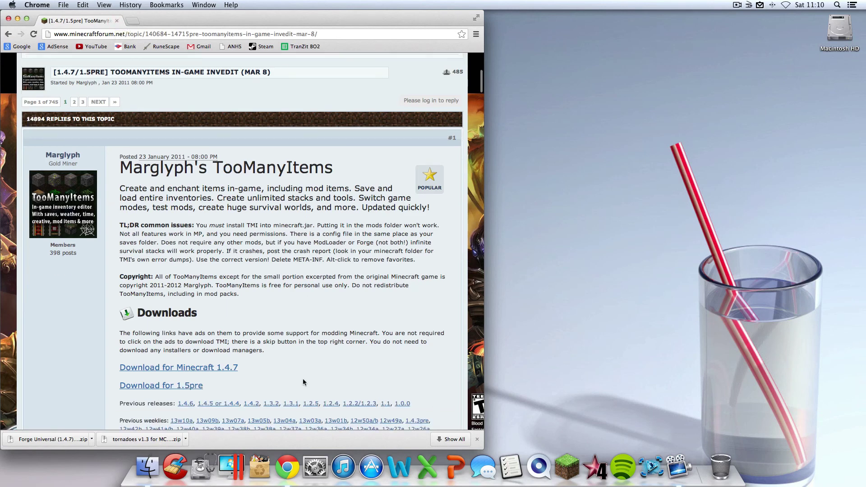
click(220, 368)
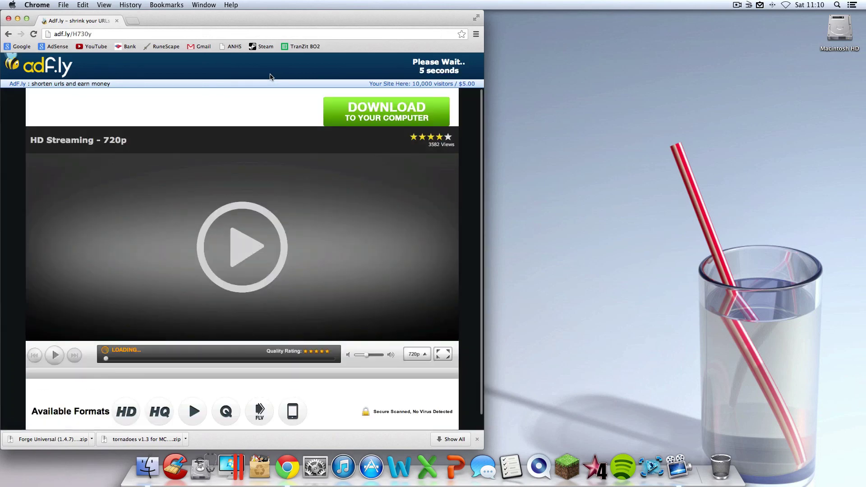
click(433, 69)
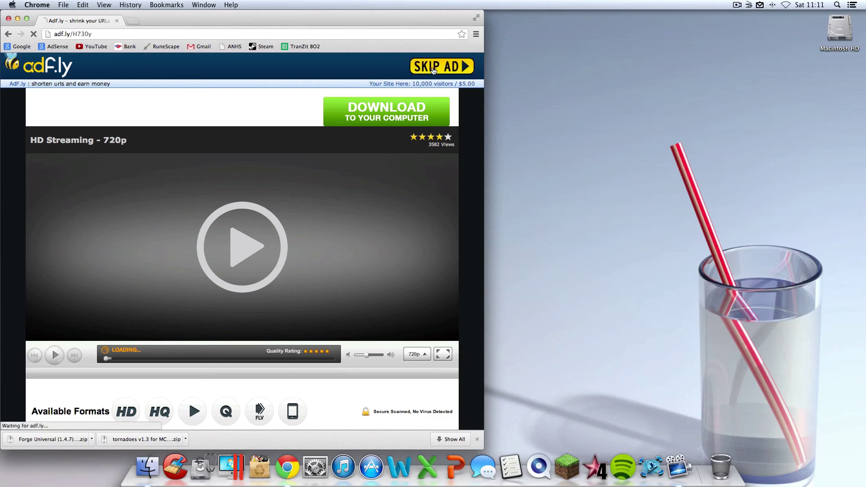
- Close the browser window and quit Chrome
click(8, 20)
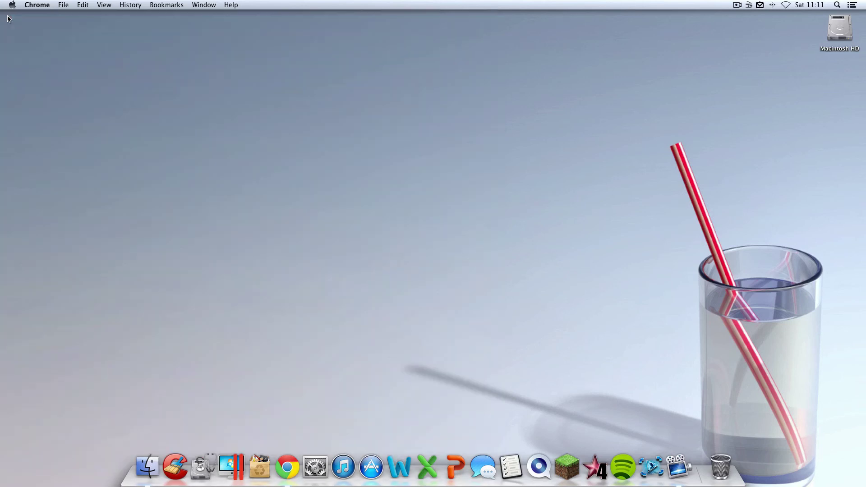
right_click(276, 453)
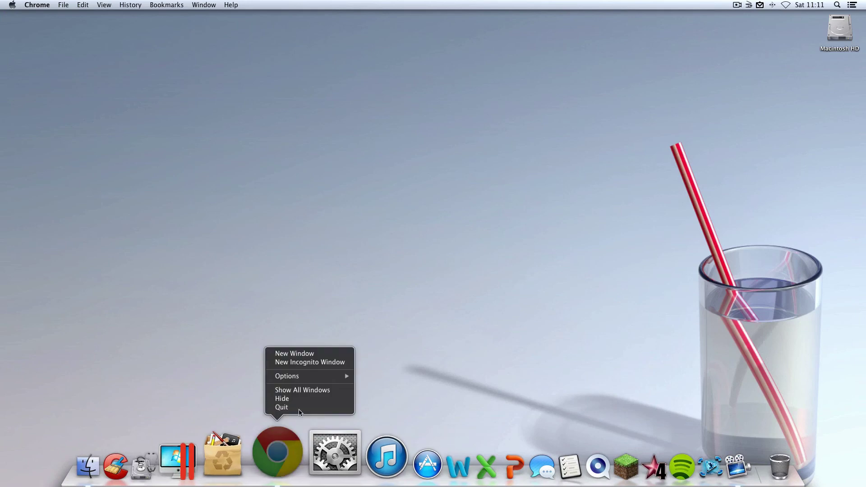
click(300, 408)
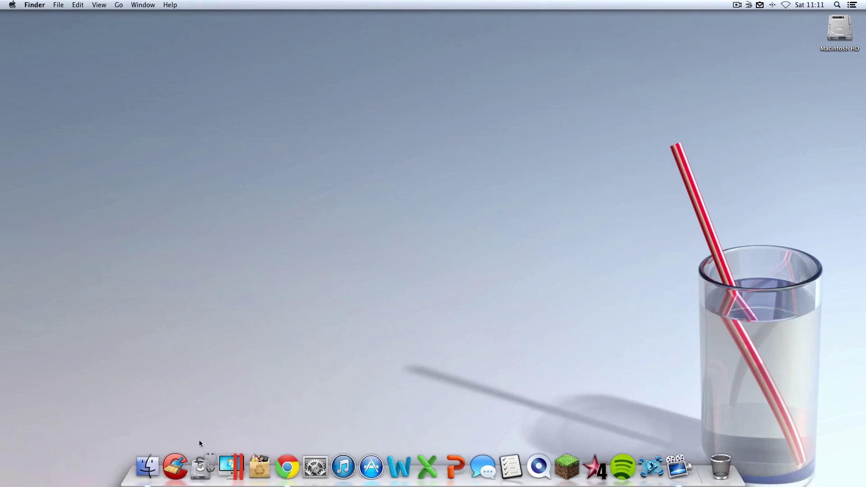
- Move the three downloaded mod zip files from the Downloads folder to the desktop, tidy the icons, and close the folder window
click(147, 460)
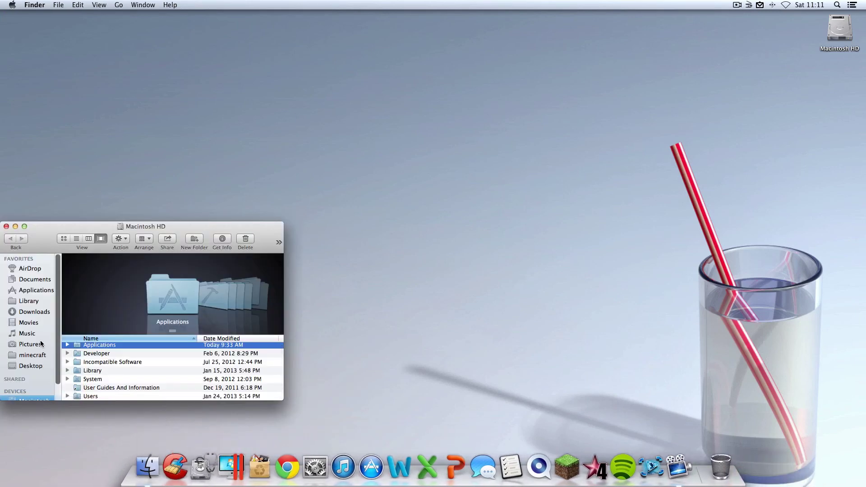
click(46, 313)
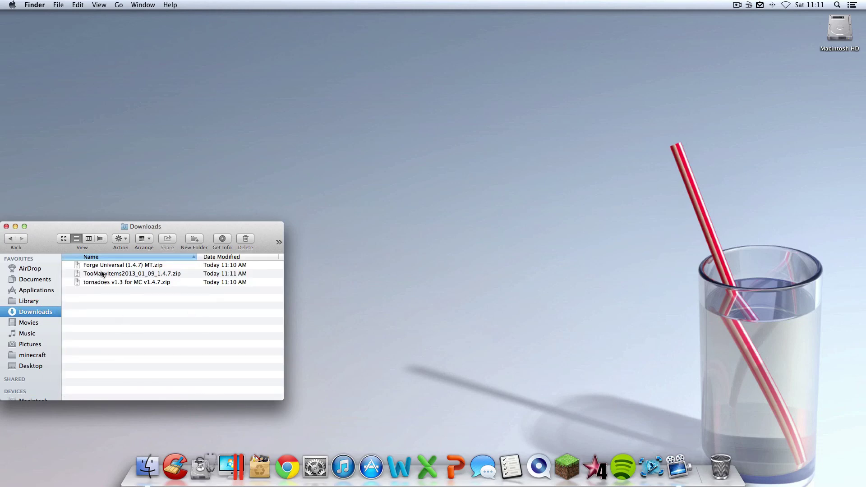
drag(110, 307, 833, 99)
click(570, 92)
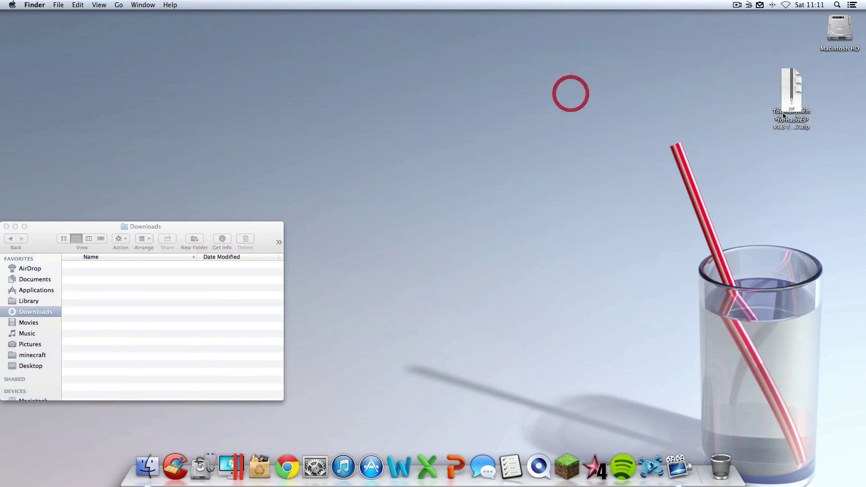
right_click(726, 101)
click(795, 139)
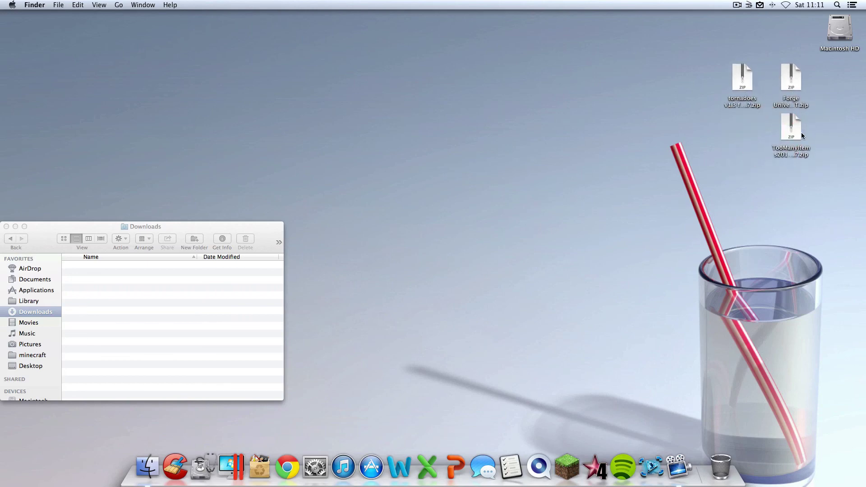
click(6, 227)
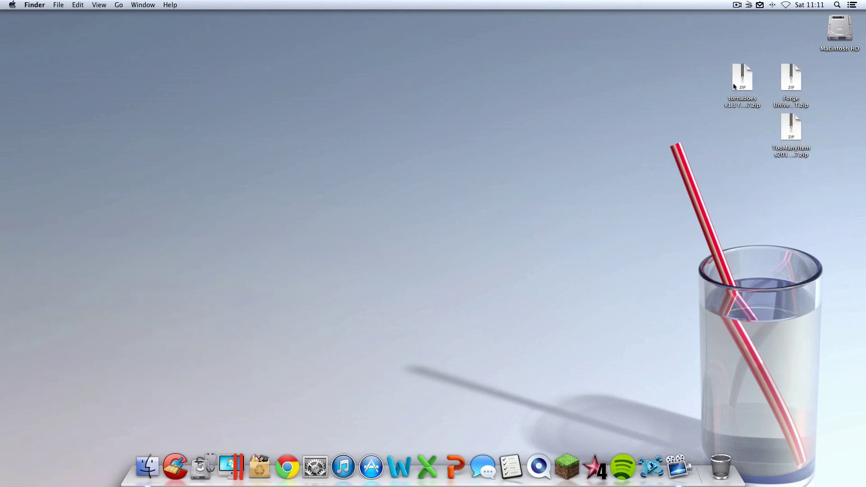
- Line up the Forge, tornadoes and TooManyItems zip files in a spaced row on the open area of the desktop
click(790, 81)
drag(786, 80, 551, 163)
click(559, 199)
drag(744, 73, 624, 153)
click(728, 188)
click(789, 141)
drag(788, 141, 678, 167)
click(686, 238)
- Extract the TooManyItems, tornadoes and Forge archives on the desktop and move the three original zip files to the Trash
double_click(676, 166)
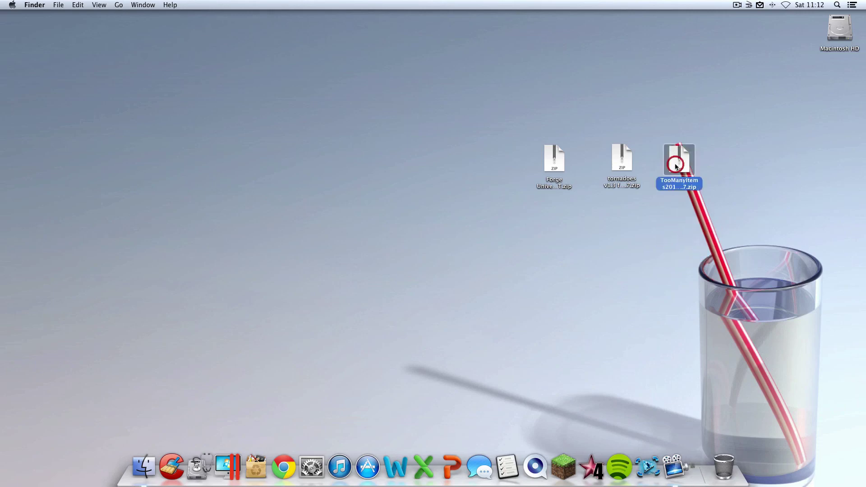
double_click(622, 156)
double_click(554, 163)
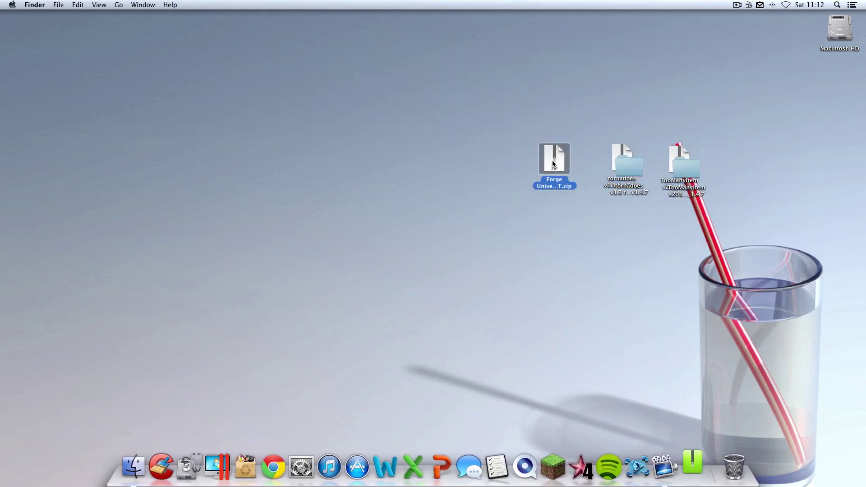
click(578, 101)
drag(529, 131, 724, 457)
- Move the three extracted mod folders beneath the Macintosh HD icon and clean up the desktop icons
drag(470, 153, 810, 172)
drag(686, 168, 833, 82)
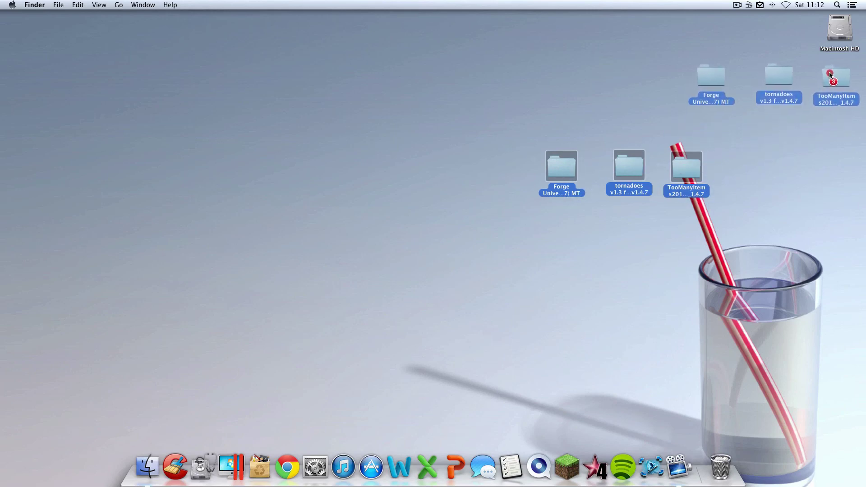
right_click(799, 194)
click(788, 235)
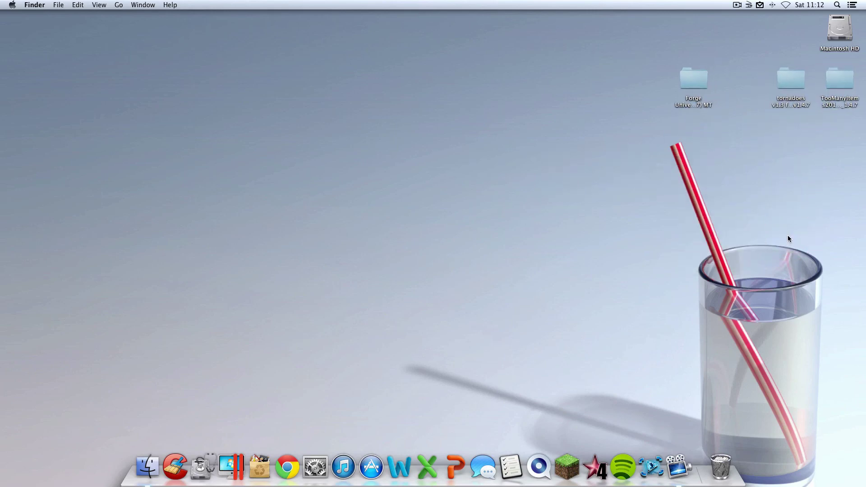
drag(695, 79, 731, 81)
right_click(722, 175)
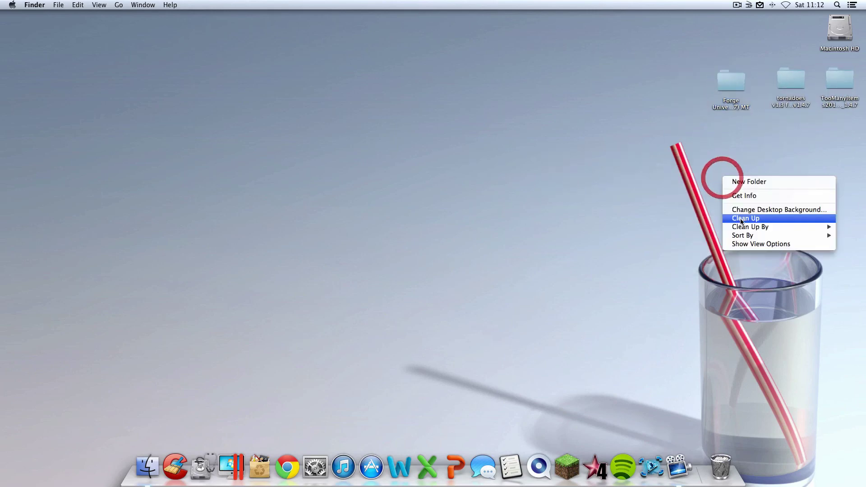
click(748, 219)
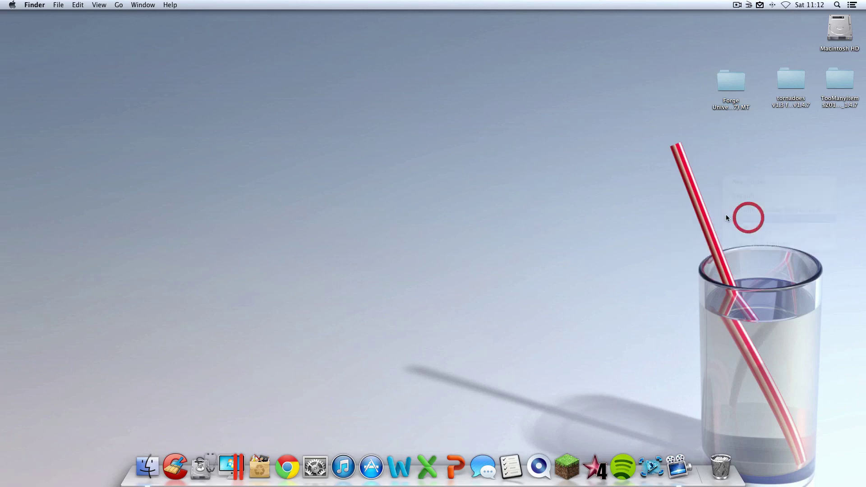
- Go to the folder ~/Library in Finder
click(146, 473)
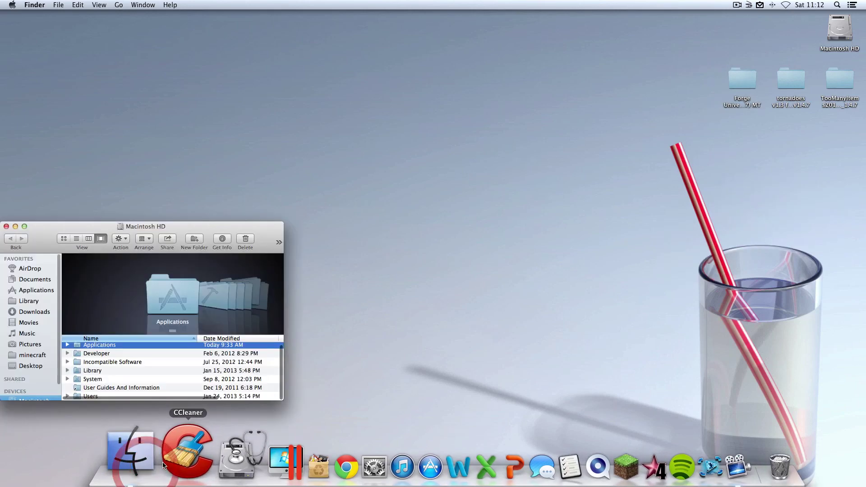
click(6, 226)
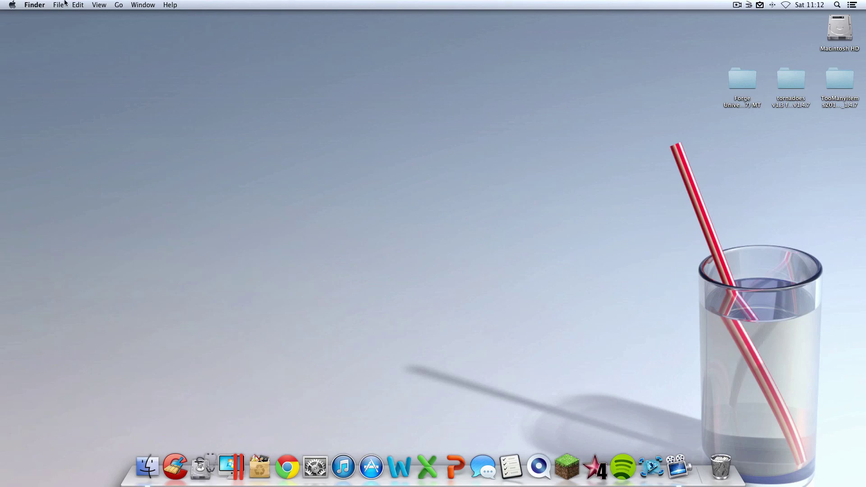
click(119, 5)
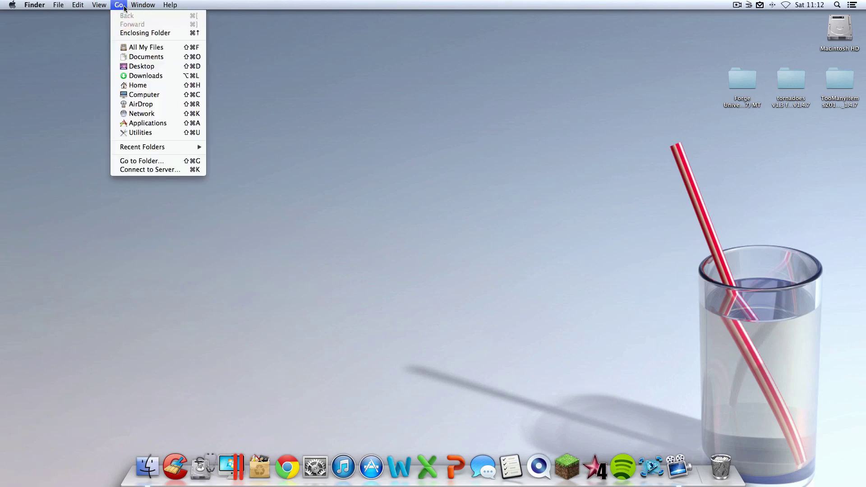
click(176, 164)
triple_click(415, 138)
text(~)
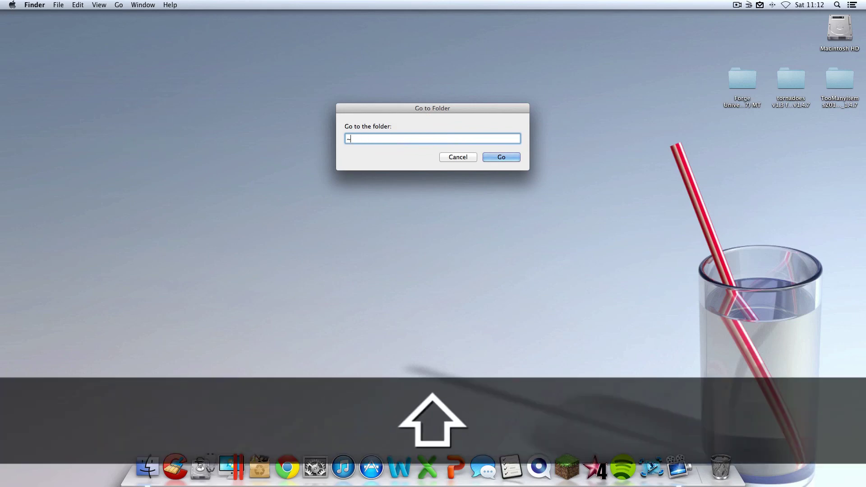
text(/Library)
click(502, 156)
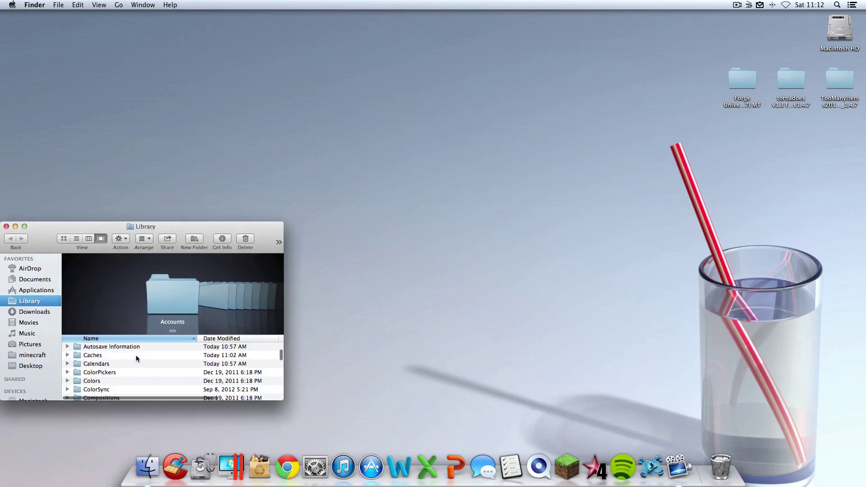
- Open the bin folder inside Application Support's minecraft folder
text(app)
click(130, 373)
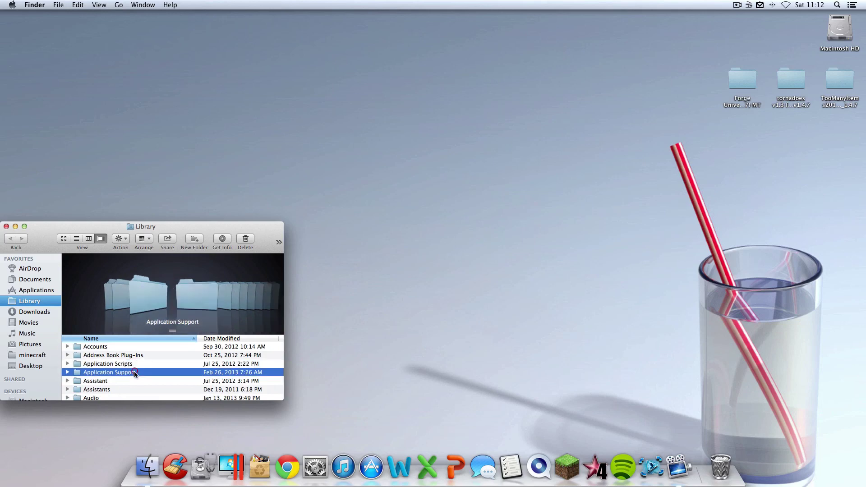
double_click(130, 372)
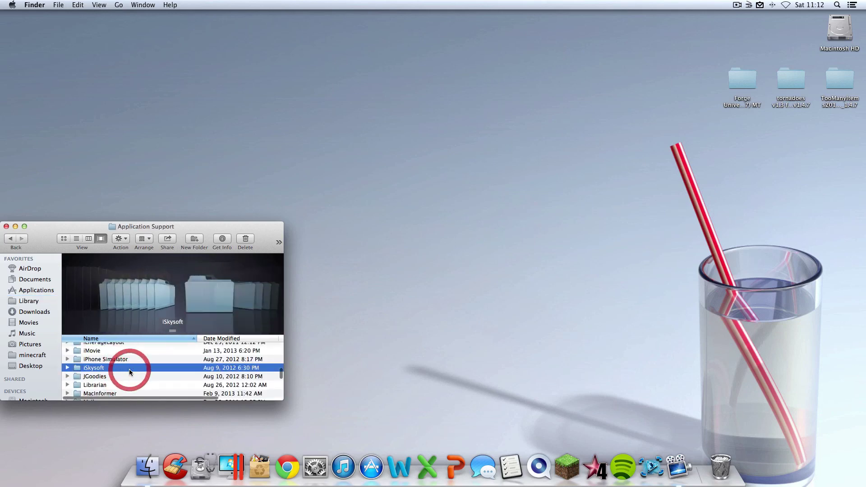
text(mind)
click(121, 380)
double_click(120, 381)
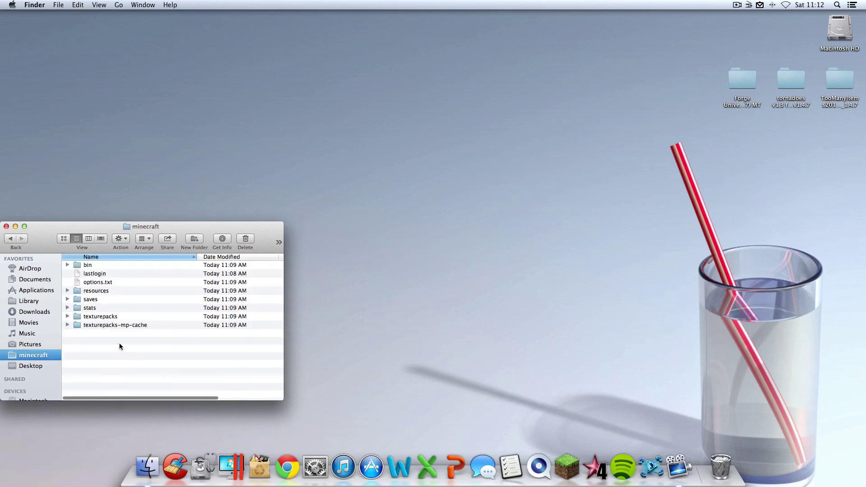
click(121, 266)
double_click(121, 267)
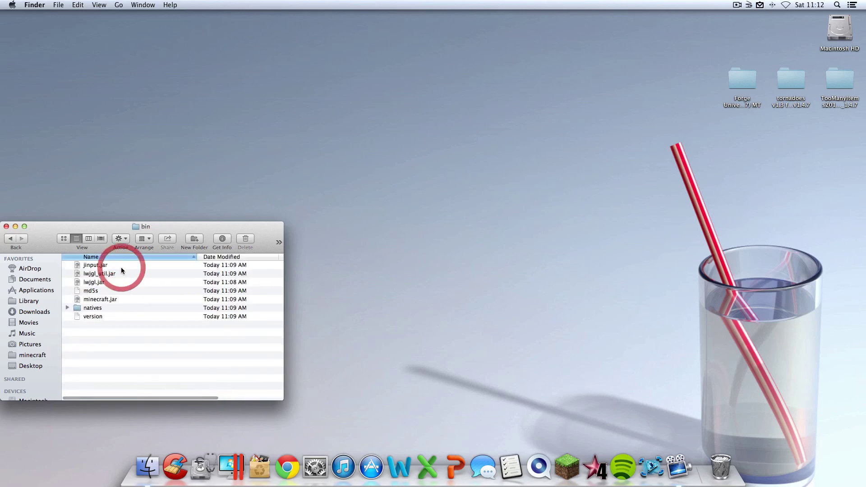
- Rename minecraft.jar to minecraft.jar.zip through its file information and accept the change to the .zip extension
click(120, 301)
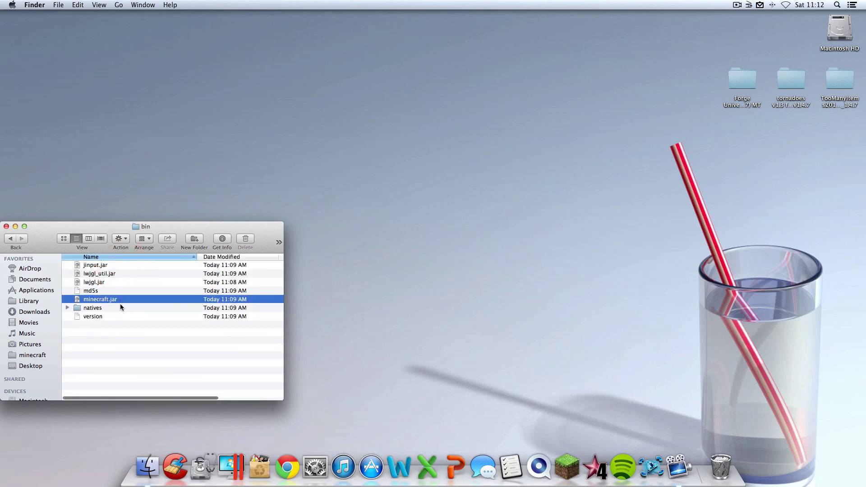
right_click(84, 303)
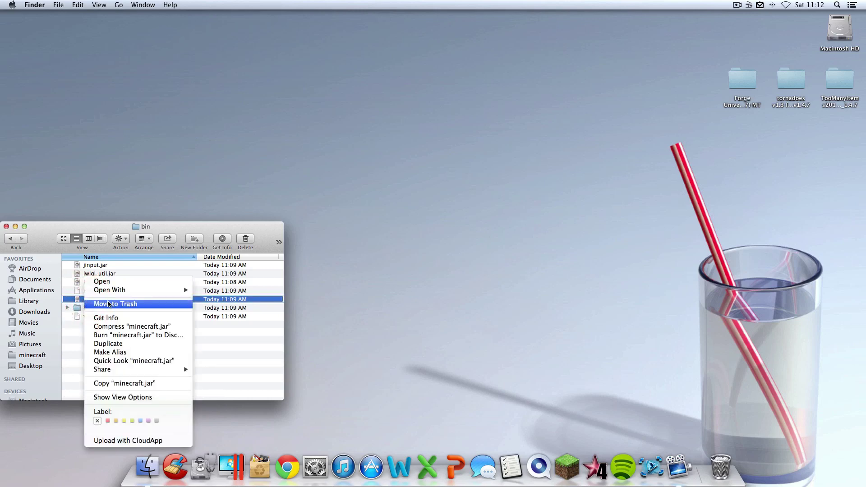
click(130, 318)
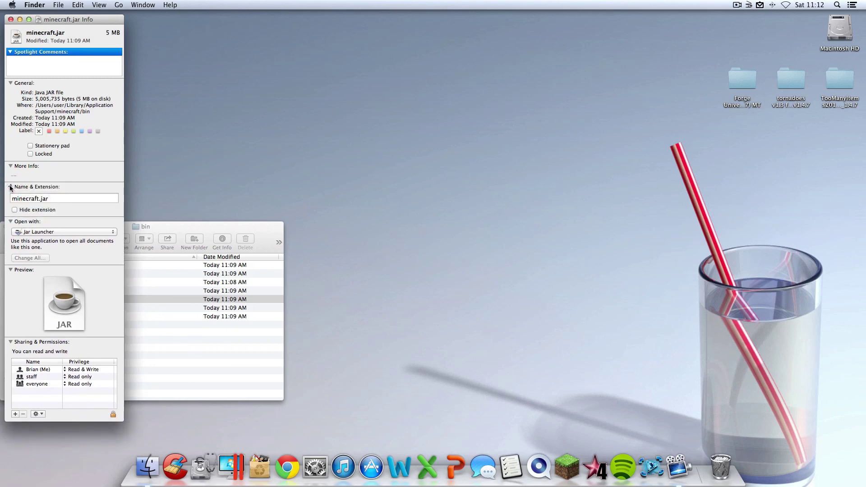
click(56, 200)
text(.zip)
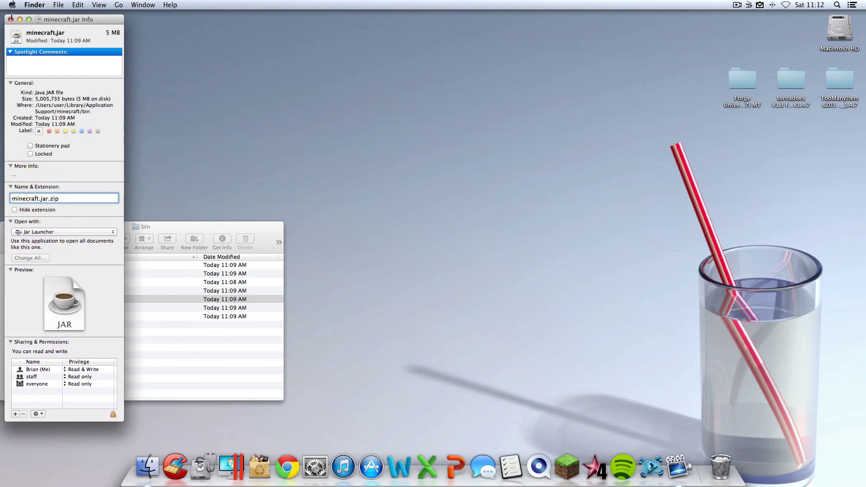
click(11, 19)
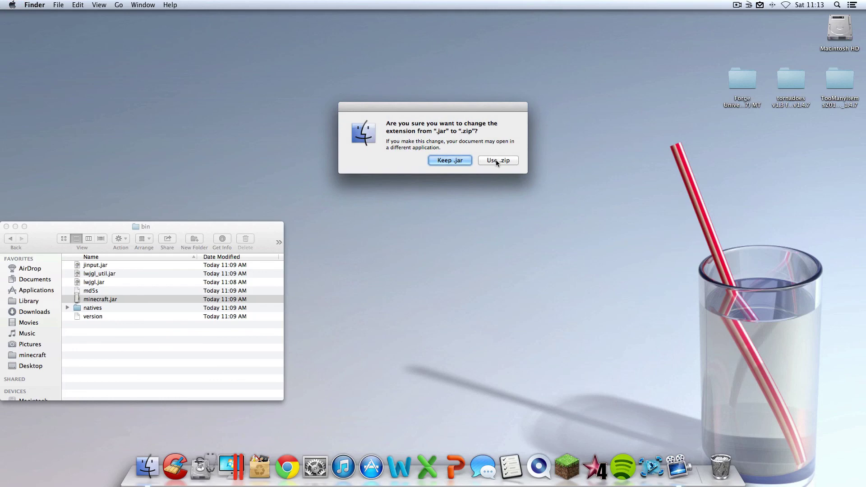
click(497, 161)
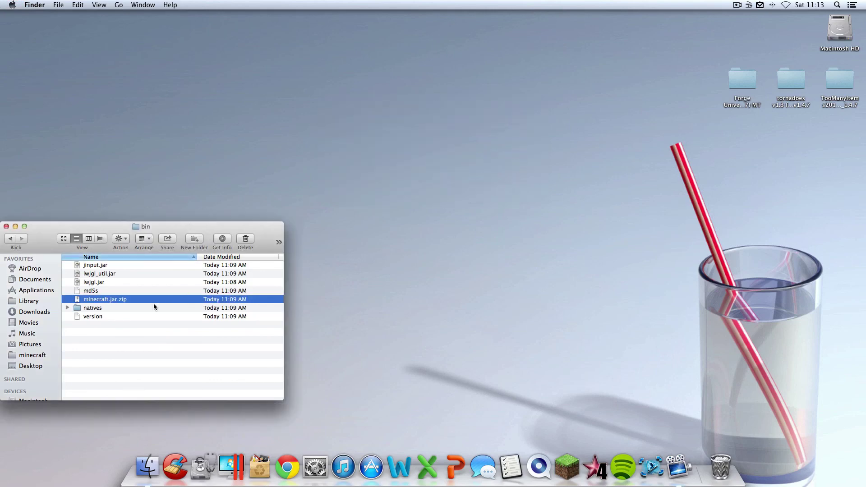
- Expand minecraft.jar.zip in the bin folder and move the zip archive out to the desktop
double_click(107, 299)
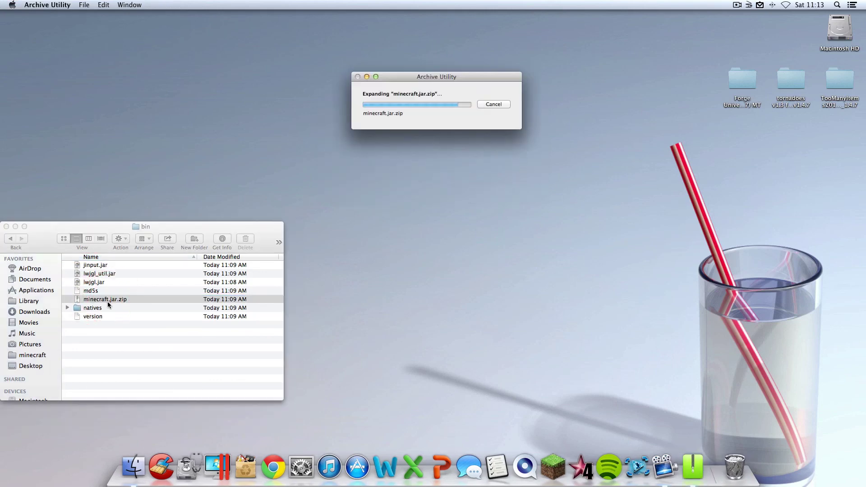
click(116, 335)
click(113, 308)
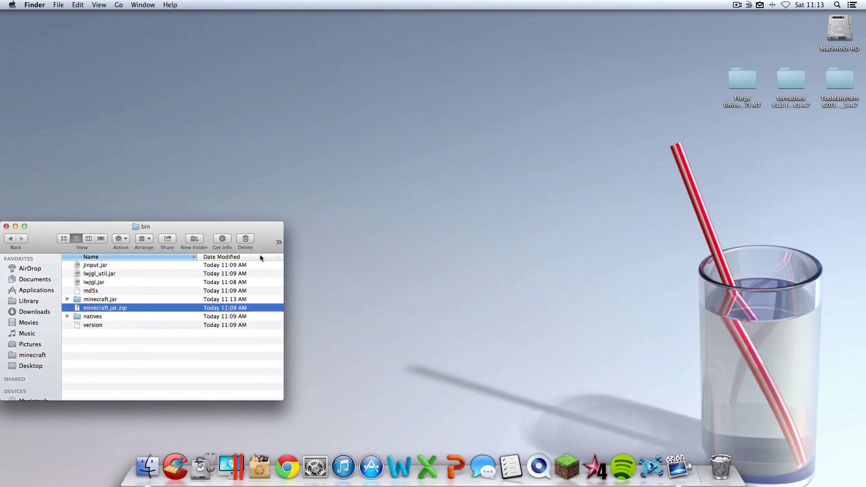
drag(126, 309, 749, 160)
right_click(599, 182)
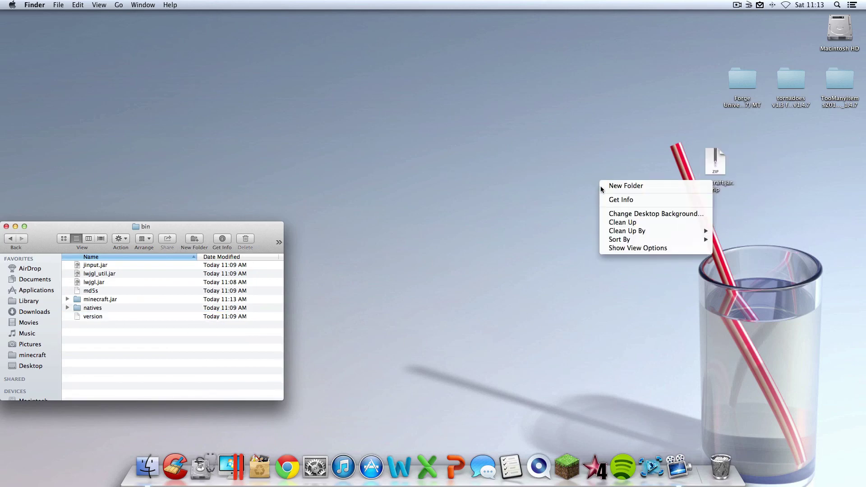
click(632, 221)
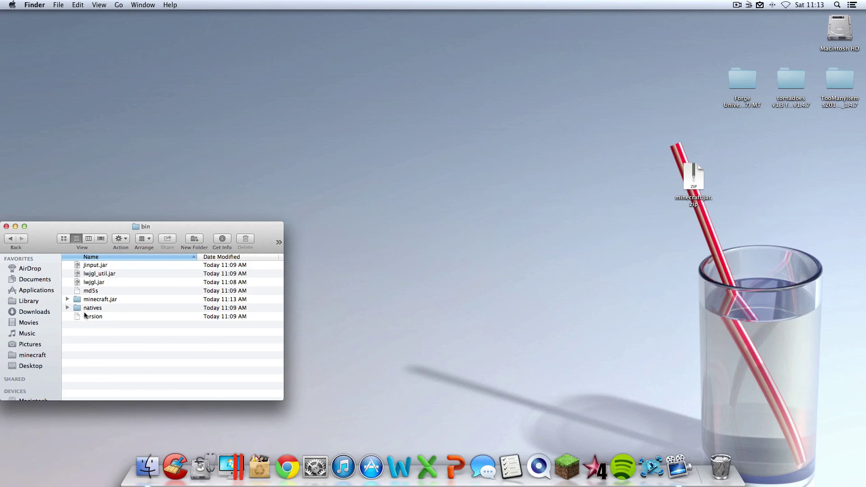
- Delete the META-INF folder from the extracted minecraft.jar folder
click(126, 300)
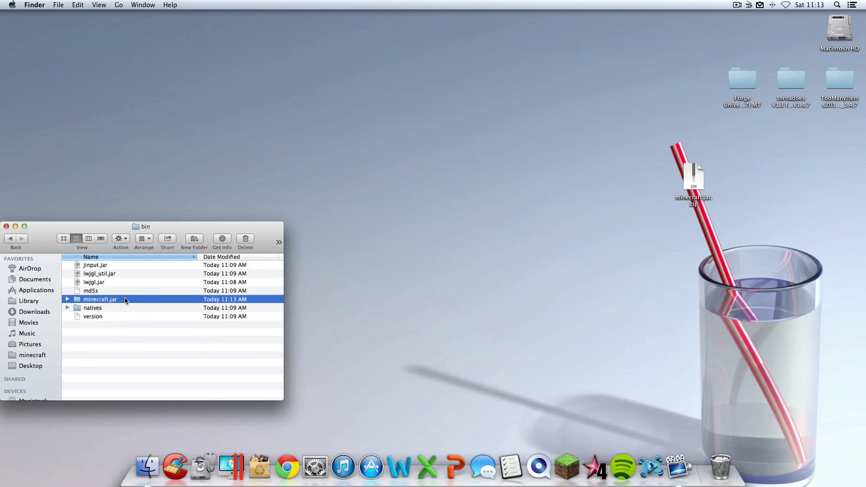
drag(591, 173, 750, 205)
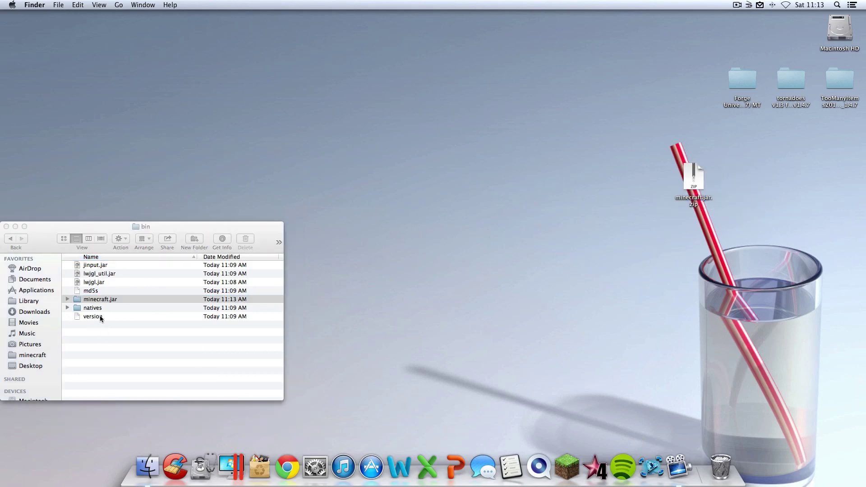
click(110, 337)
double_click(109, 300)
key(m)
scroll(109, 299, down, 3)
click(126, 377)
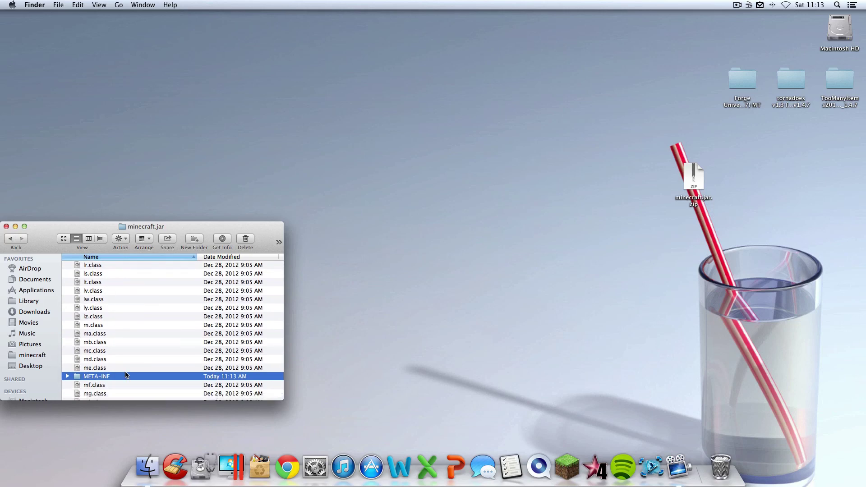
click(245, 239)
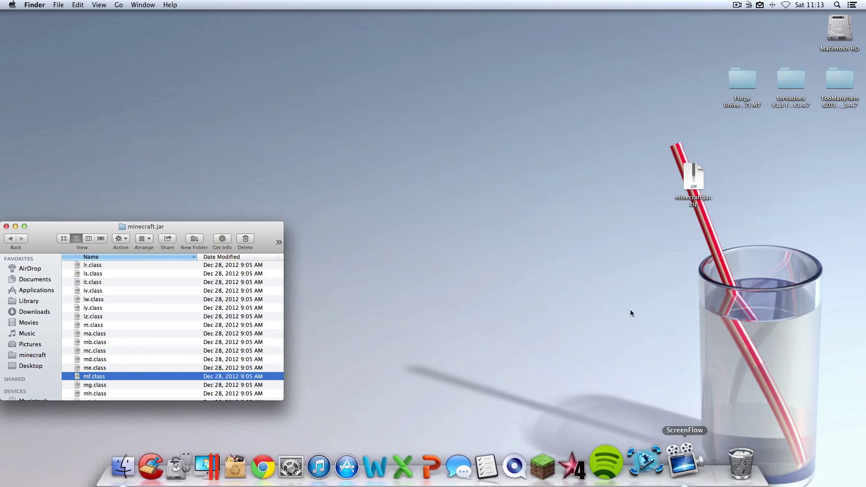
- Copy all files from the Forge Universal (1.4.7) MT folder into the minecraft.jar folder, replacing all duplicates, and close the Forge window
double_click(743, 81)
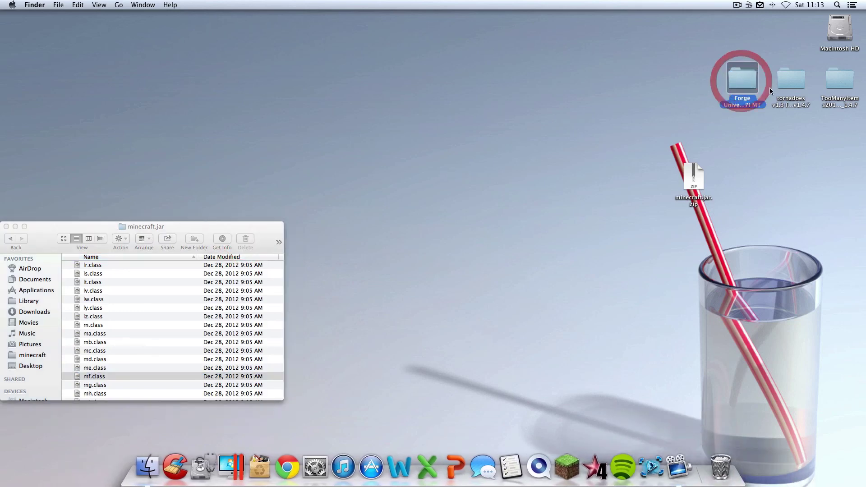
drag(255, 236, 571, 95)
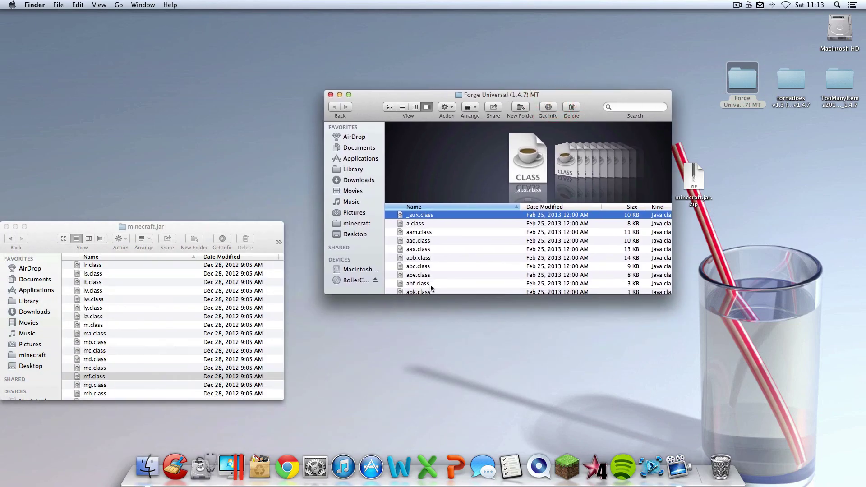
key(super+a)
scroll(440, 279, up, 20)
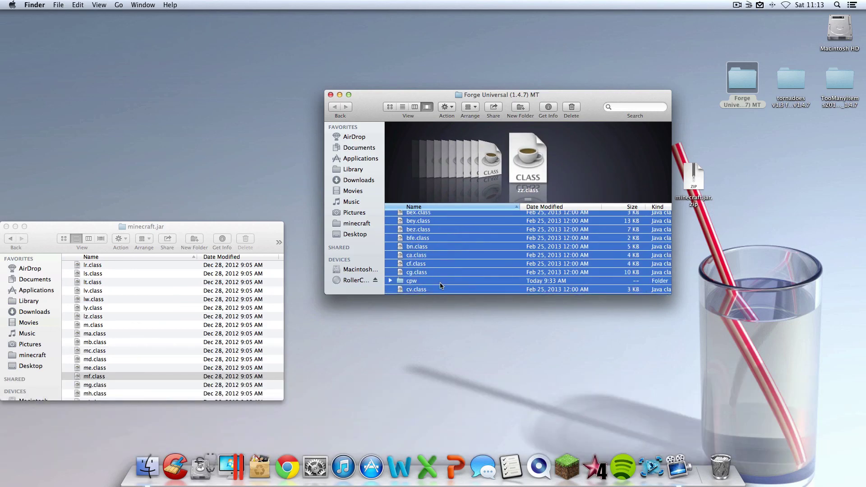
key(super+c)
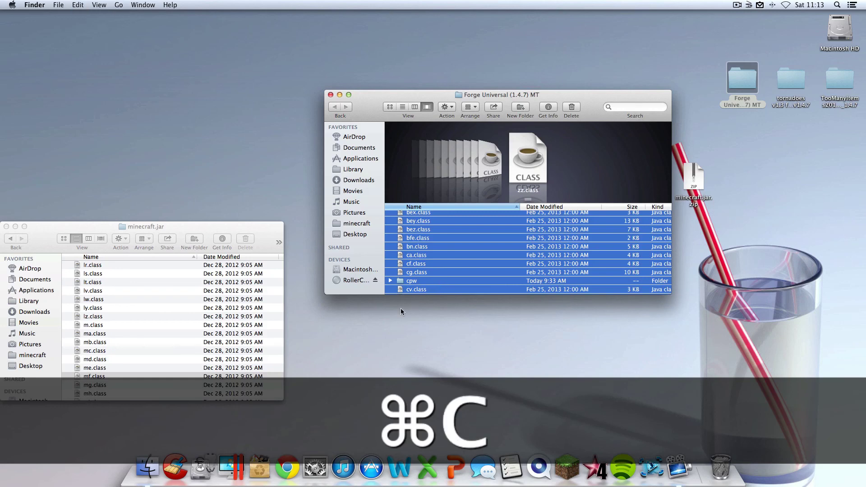
click(206, 342)
key(super+v)
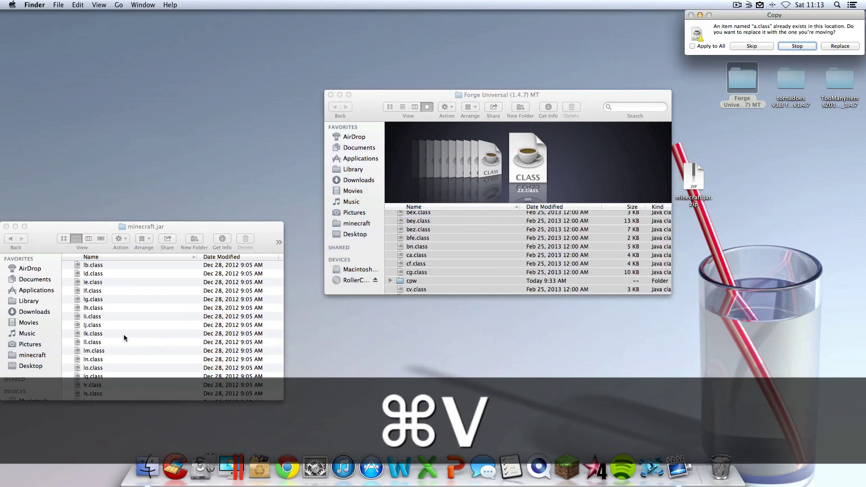
click(694, 47)
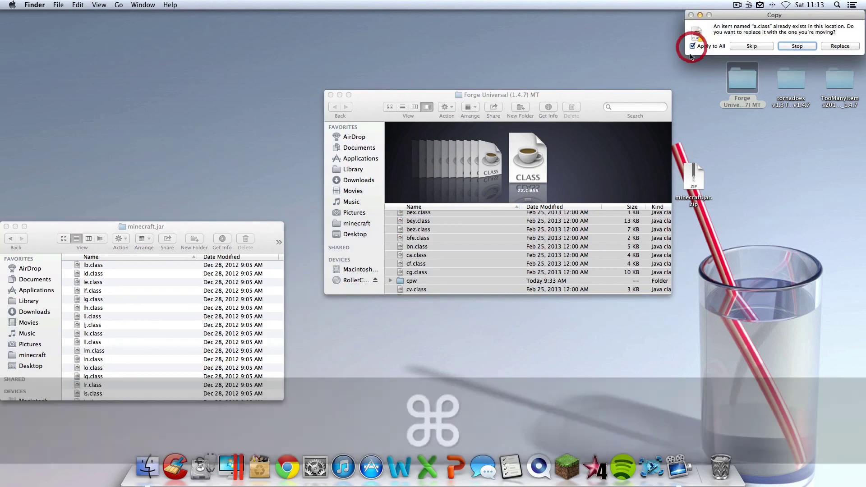
click(841, 47)
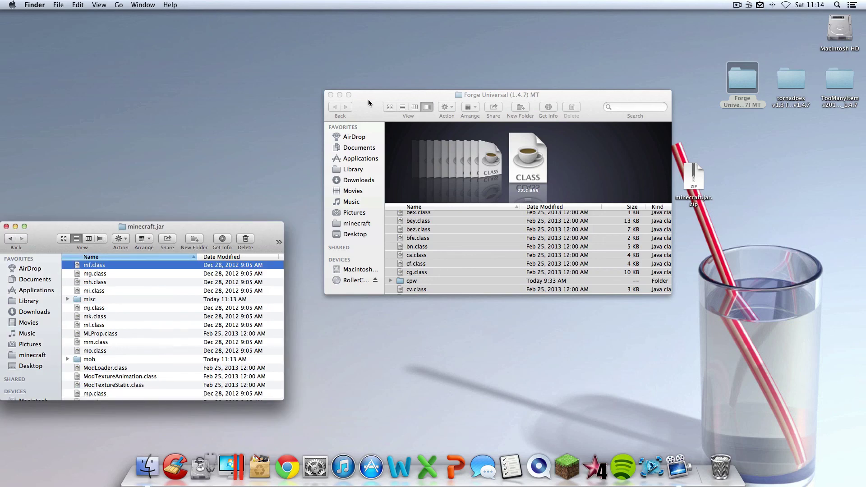
click(331, 94)
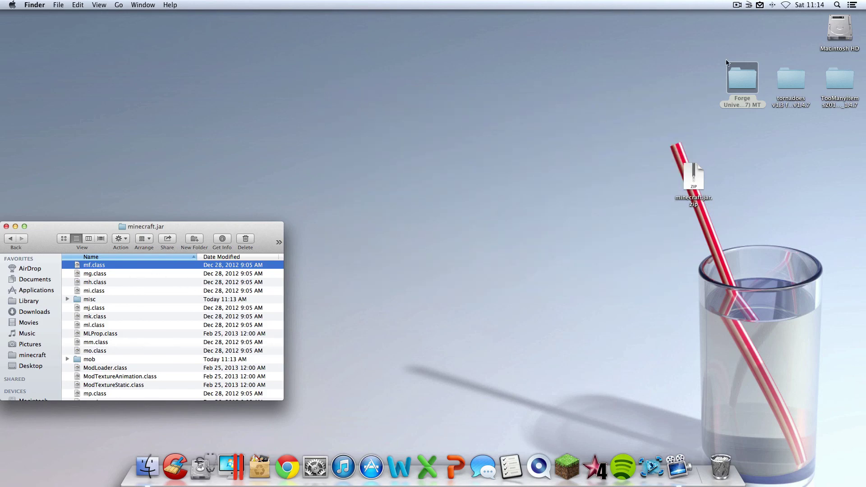
- Copy all files from the TooManyItems2013_01_09_1.4.7 folder into the minecraft.jar folder, replacing existing items
double_click(839, 83)
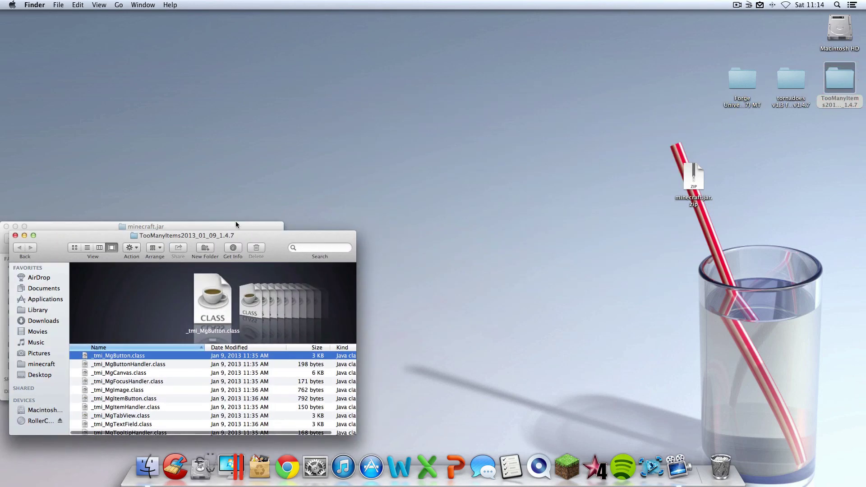
drag(209, 246, 460, 146)
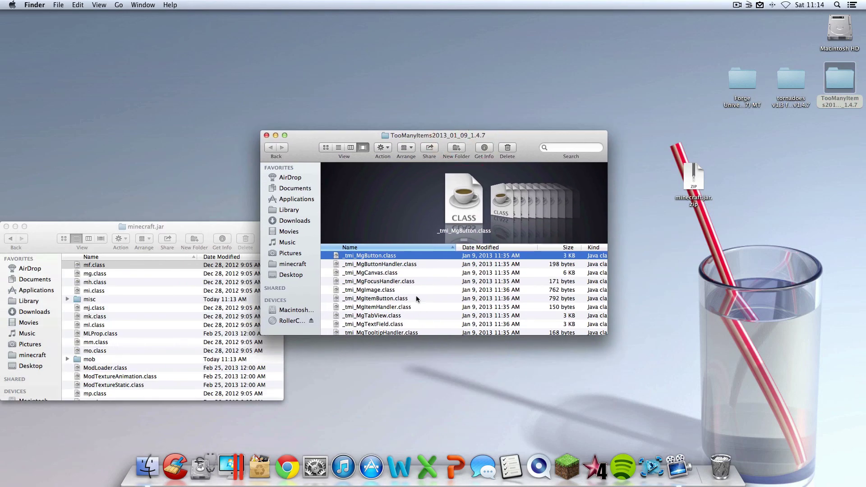
key(super+a)
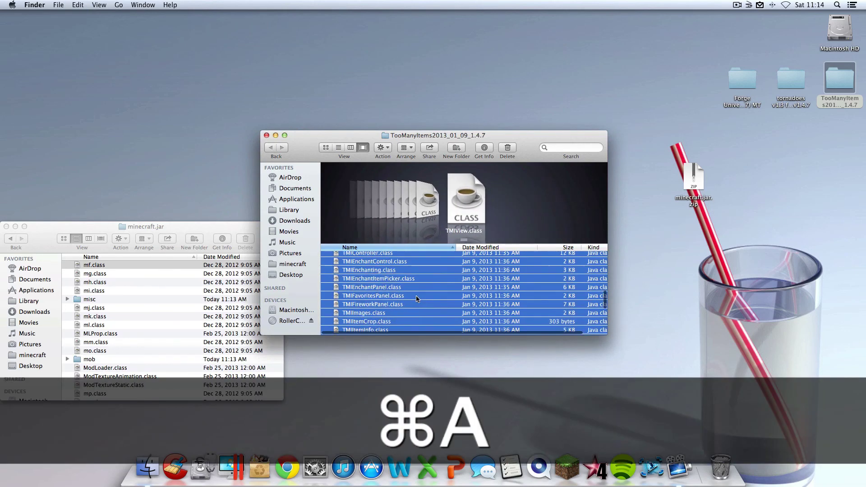
key(super+c)
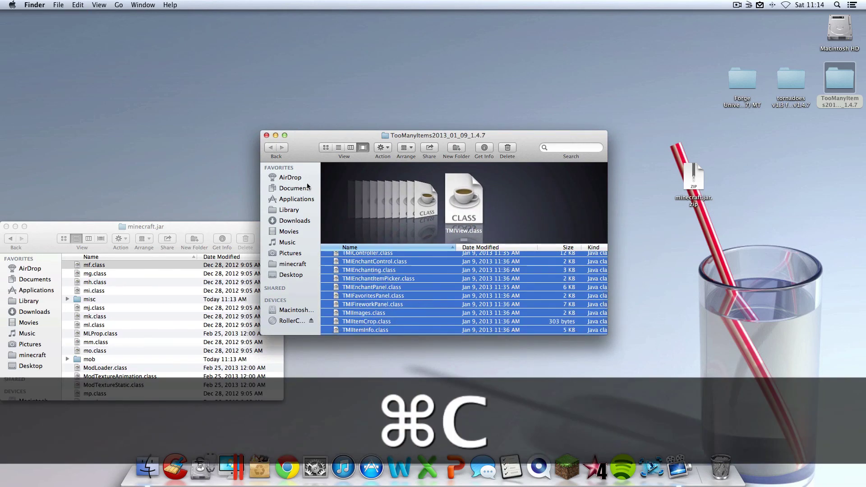
click(267, 135)
click(159, 334)
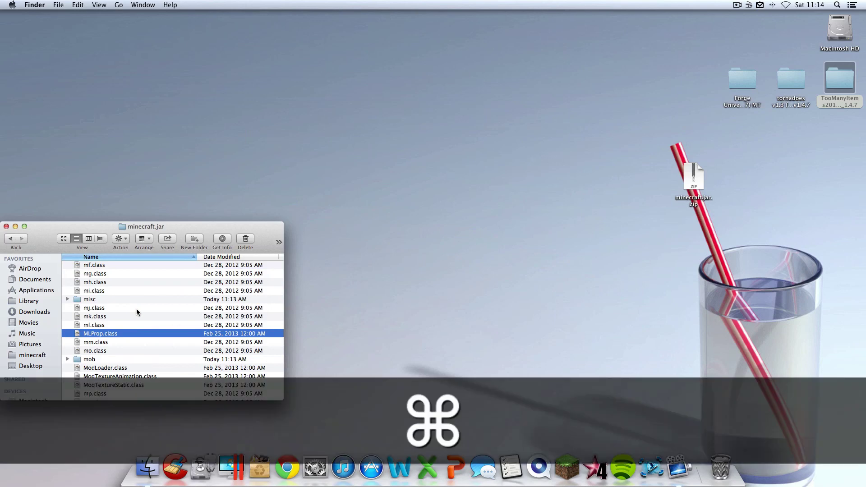
key(super+v)
click(841, 47)
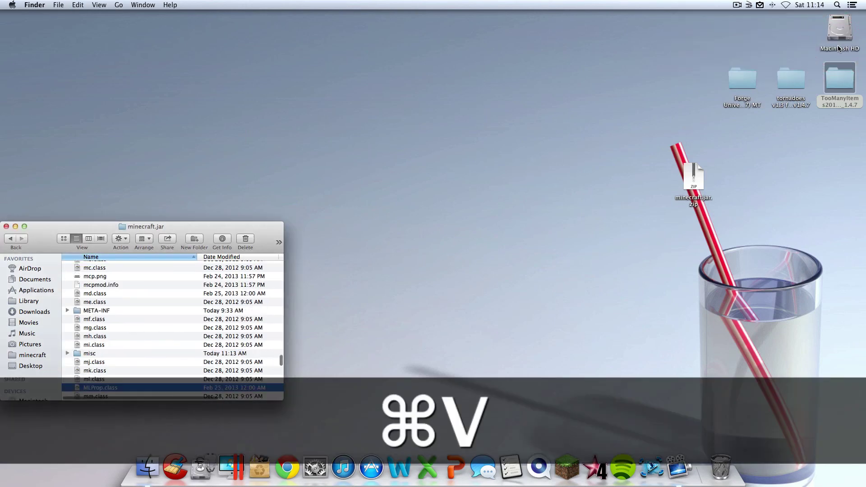
click(862, 172)
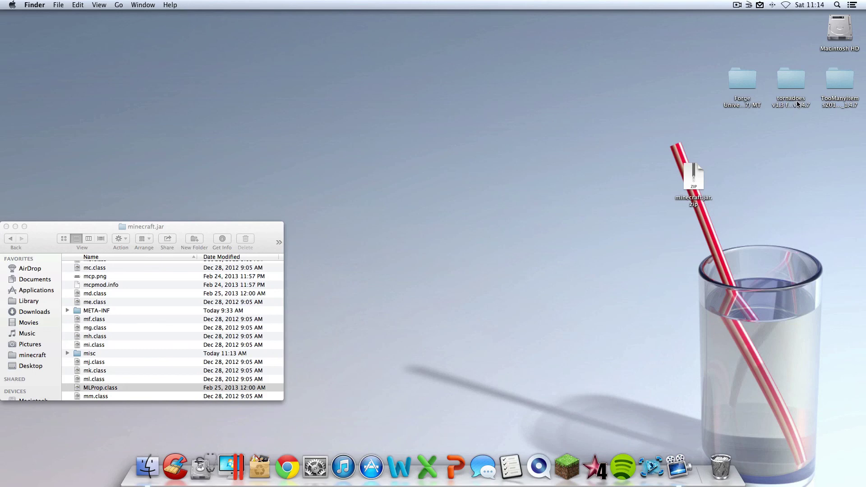
- Return to the minecraft folder and open the tornadoes v1.3 for MC v1.4.7 folder in a window beside it
click(9, 239)
click(9, 239)
drag(180, 234, 182, 5)
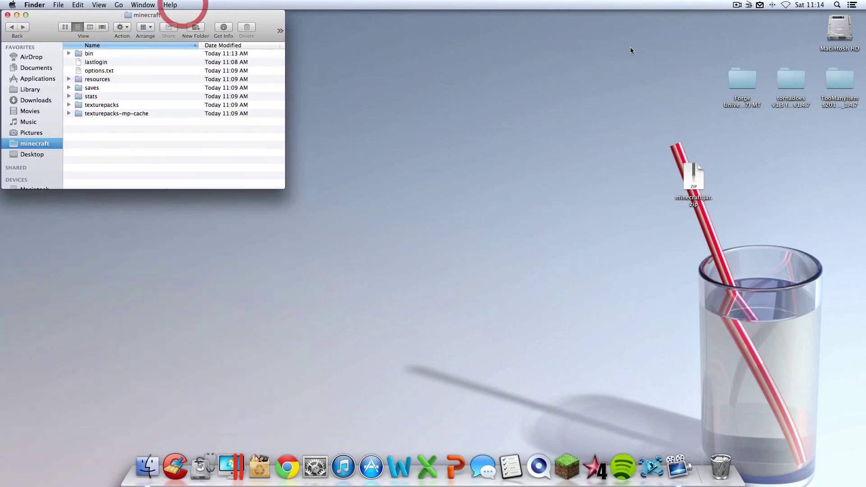
double_click(791, 78)
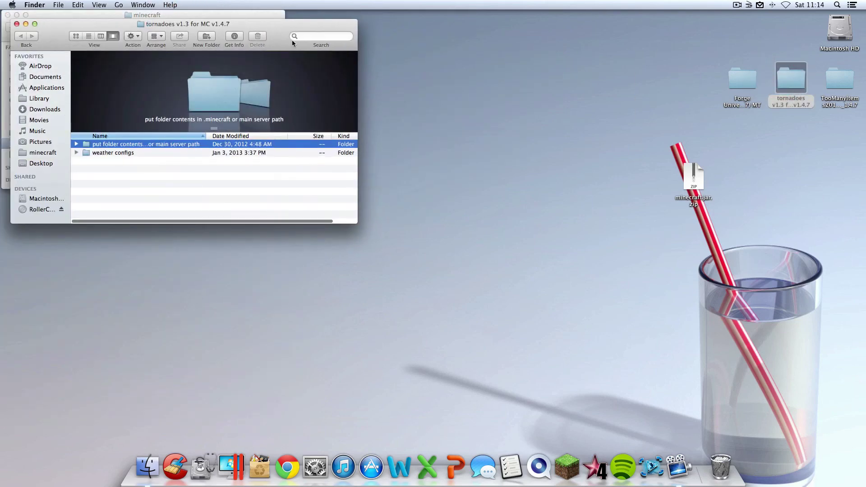
drag(241, 28, 515, 20)
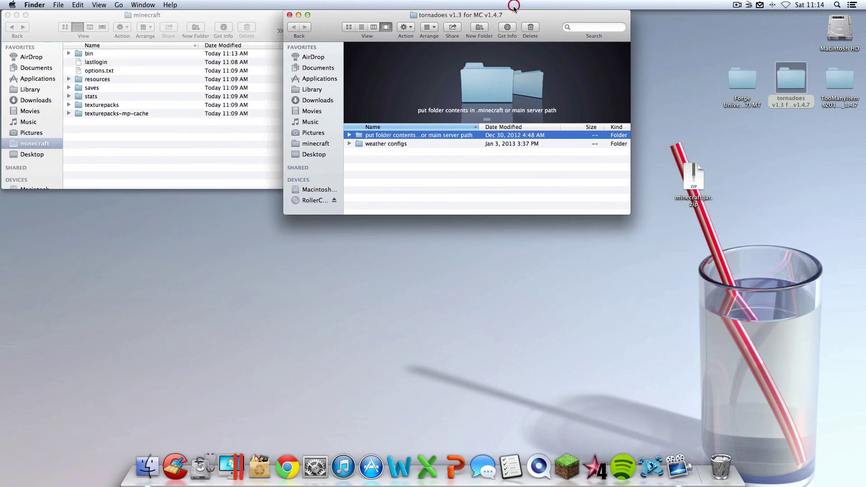
- Copy the mods folder from "put folder contents in .minecraft or main server path" into the minecraft folder
double_click(461, 135)
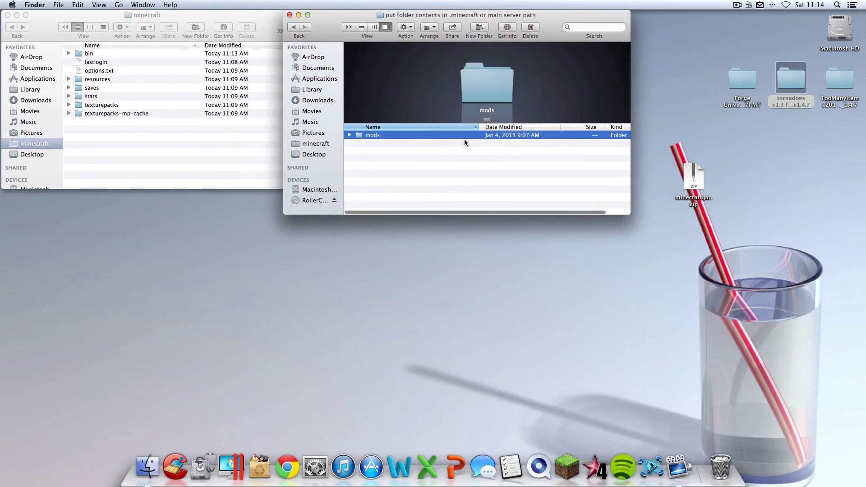
click(386, 167)
click(372, 135)
right_click(370, 135)
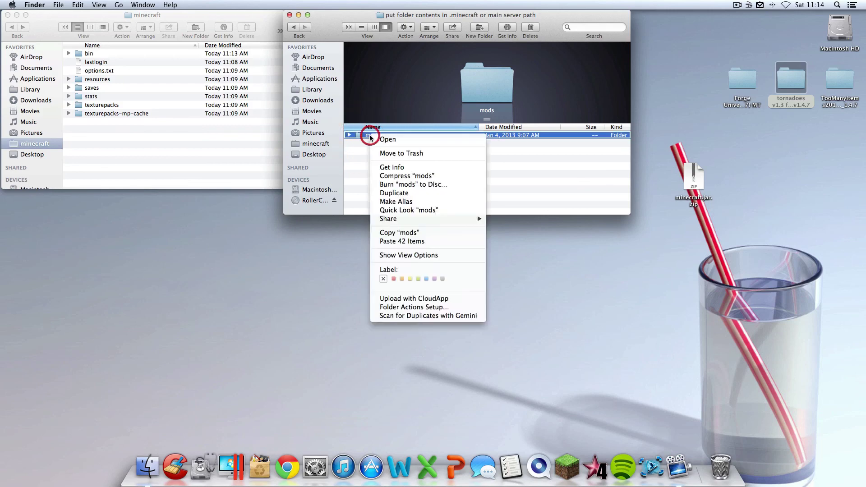
click(397, 232)
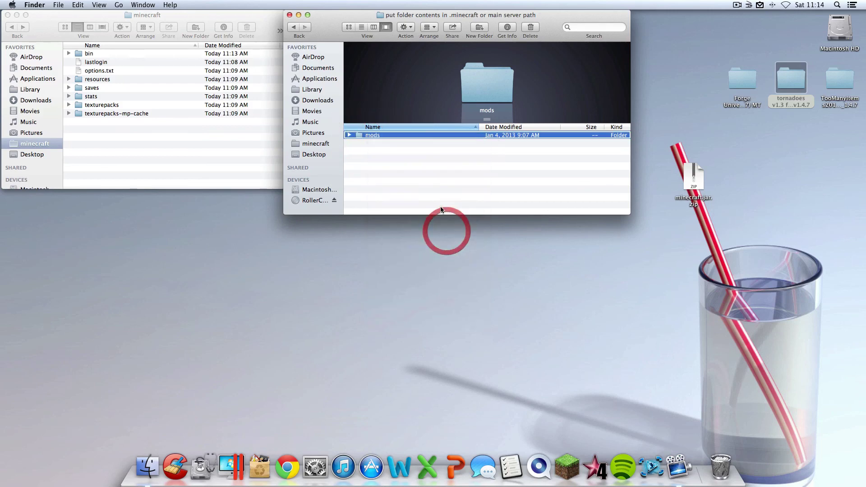
key(super+c)
click(218, 153)
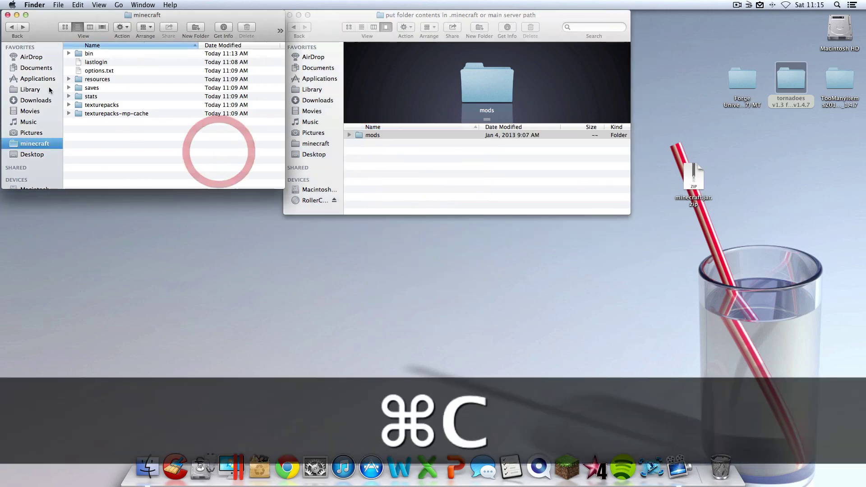
right_click(128, 142)
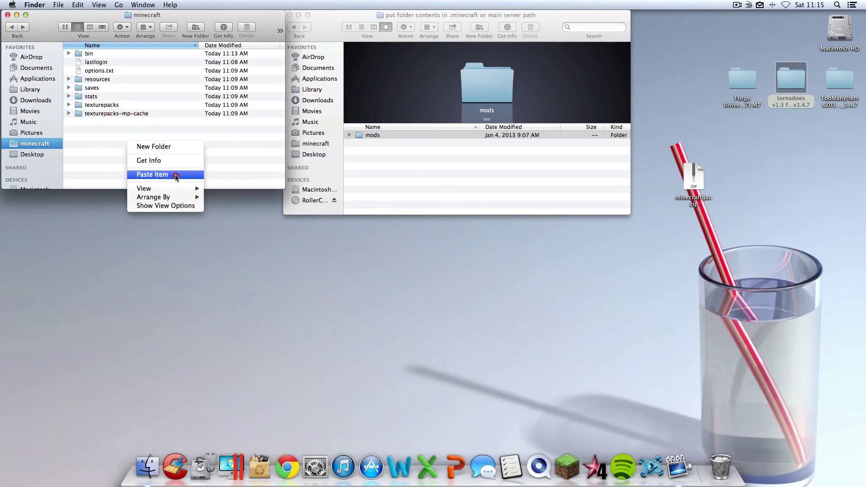
click(175, 175)
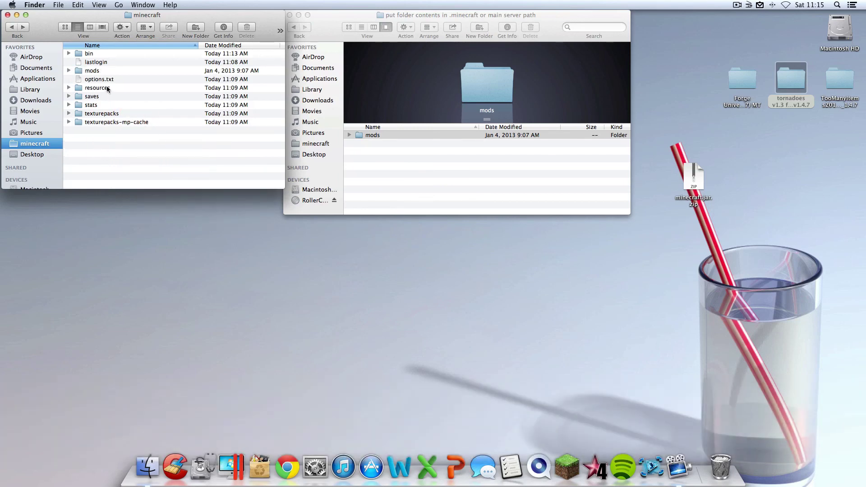
- Go back to the tornadoes v1.3 folder and open its weather configs folder
click(422, 169)
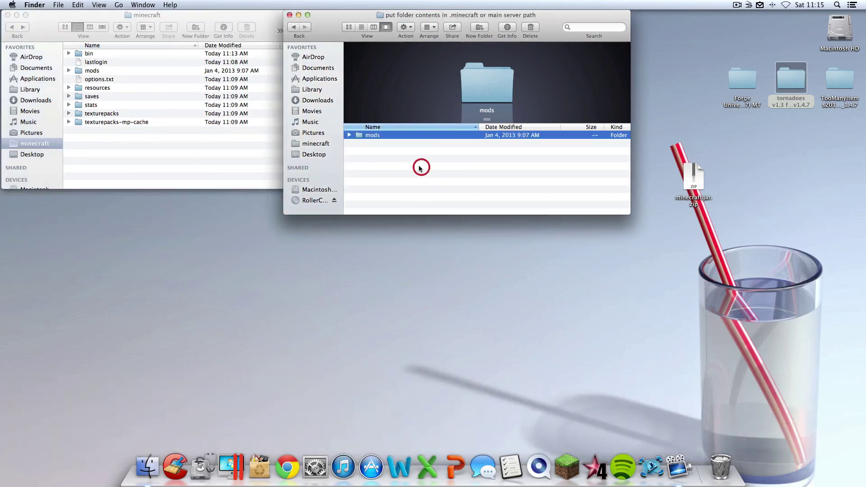
click(294, 27)
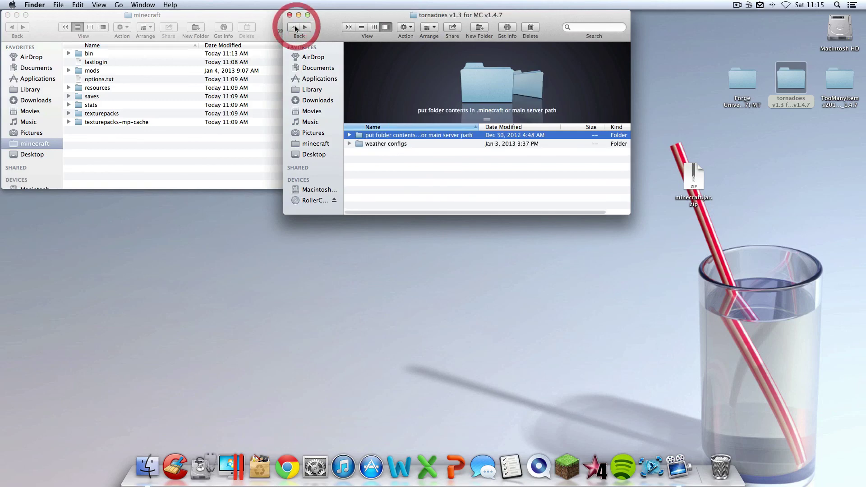
click(431, 144)
double_click(428, 143)
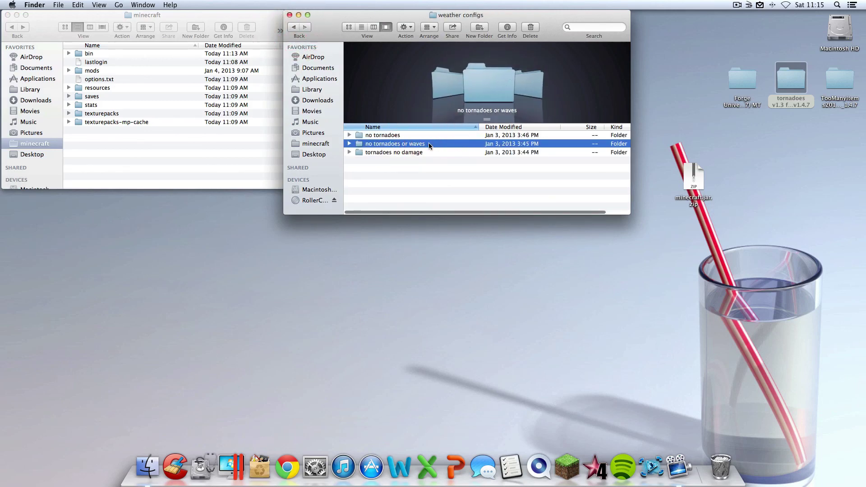
- Look inside the "no tornadoes or waves" config folder and return to weather configs
click(442, 180)
double_click(430, 144)
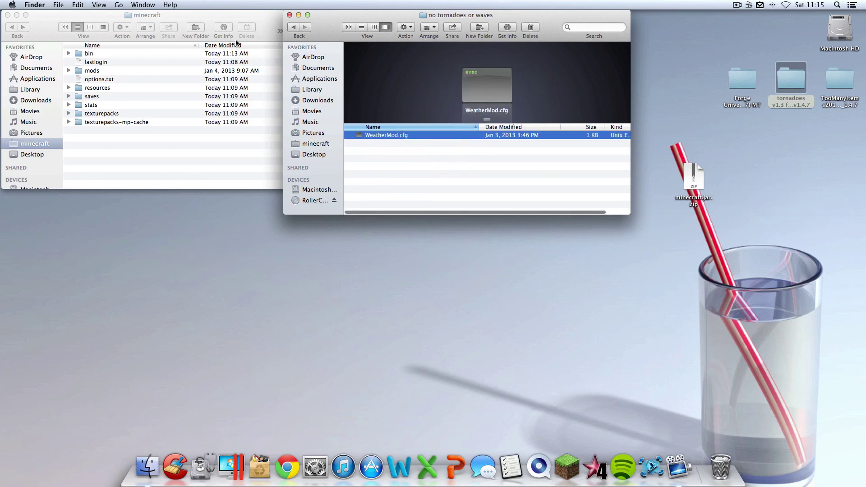
click(294, 27)
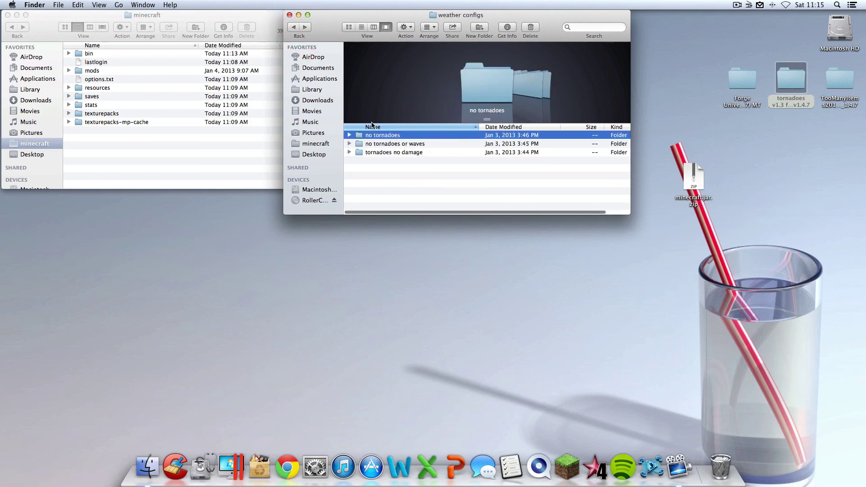
- Open the minecraft.jar folder inside bin beside the weather configs window and review the optional config folders
double_click(188, 53)
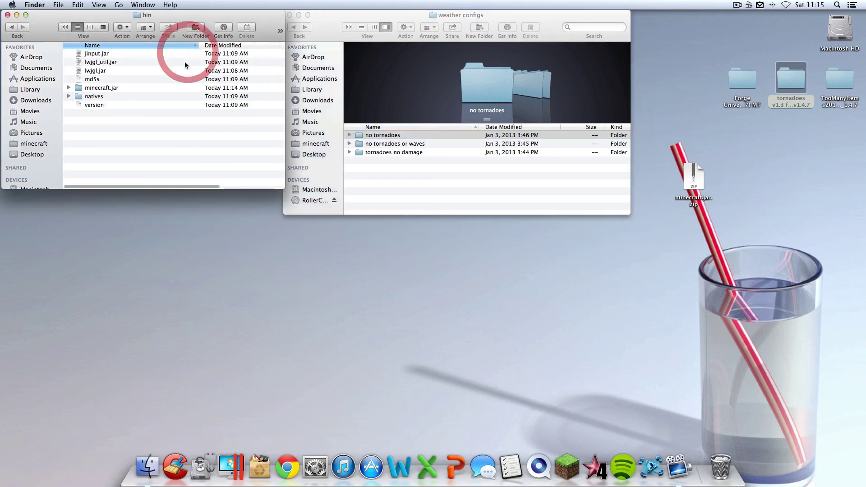
double_click(172, 87)
scroll(226, 127, down, 10)
click(400, 180)
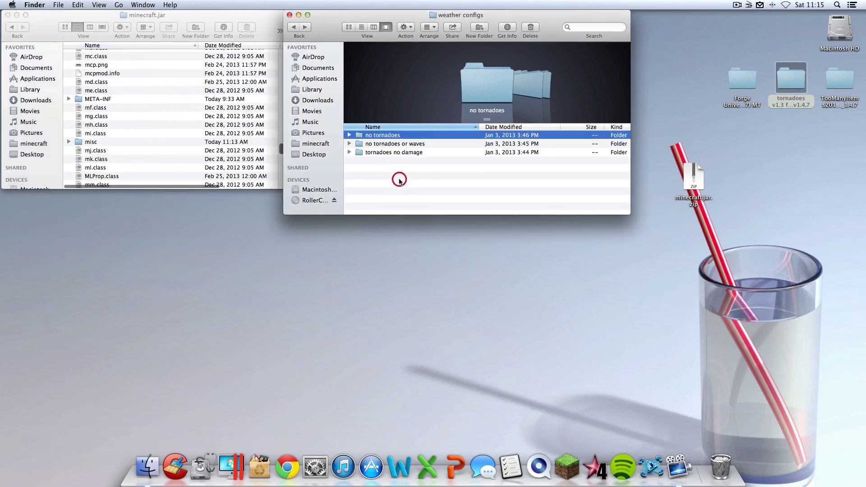
click(402, 145)
click(421, 170)
click(410, 155)
click(422, 184)
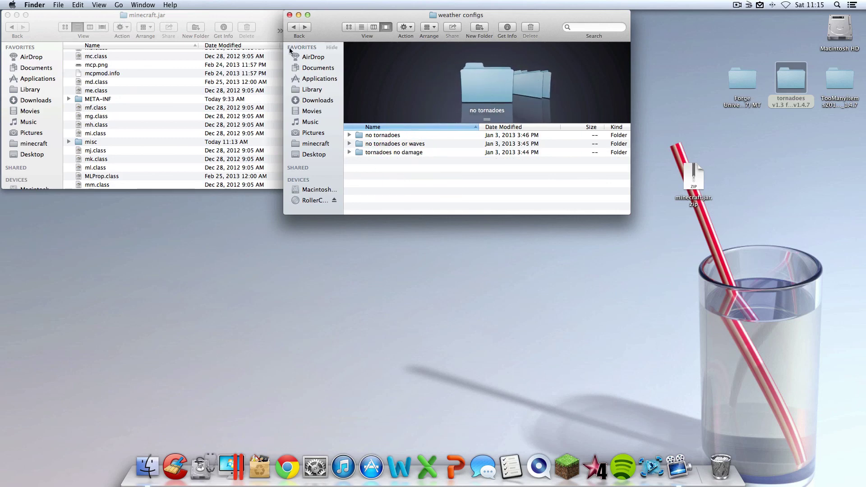
- Close the weather configs and minecraft.jar folder windows
click(290, 16)
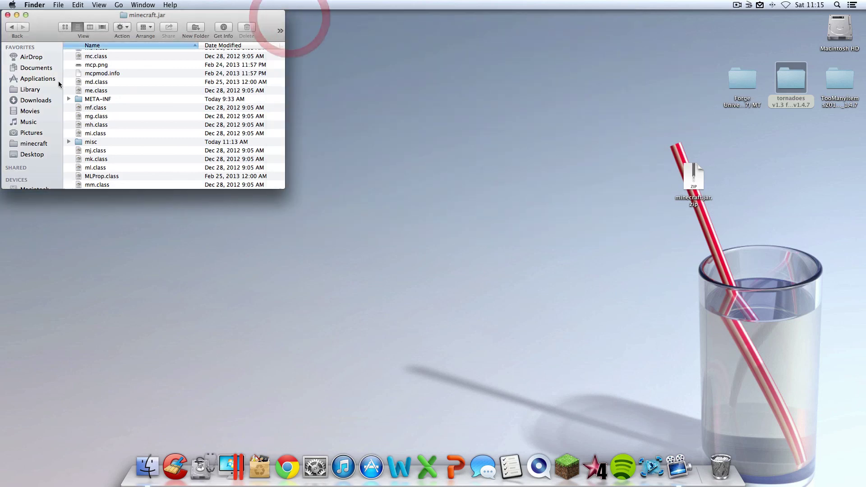
click(6, 15)
click(487, 196)
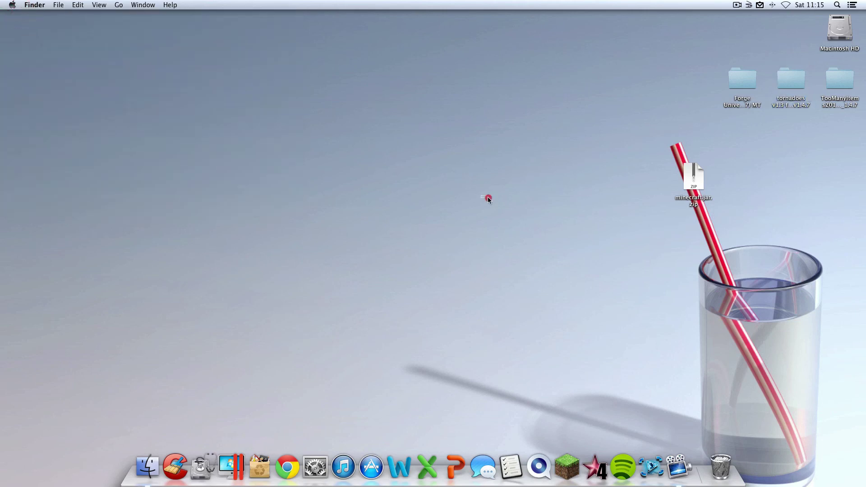
- Switch to Minecraft and log in with the remembered account, moving minecraft.jar.zip below the Forge folder on the desktop meanwhile
click(567, 461)
drag(707, 179, 758, 145)
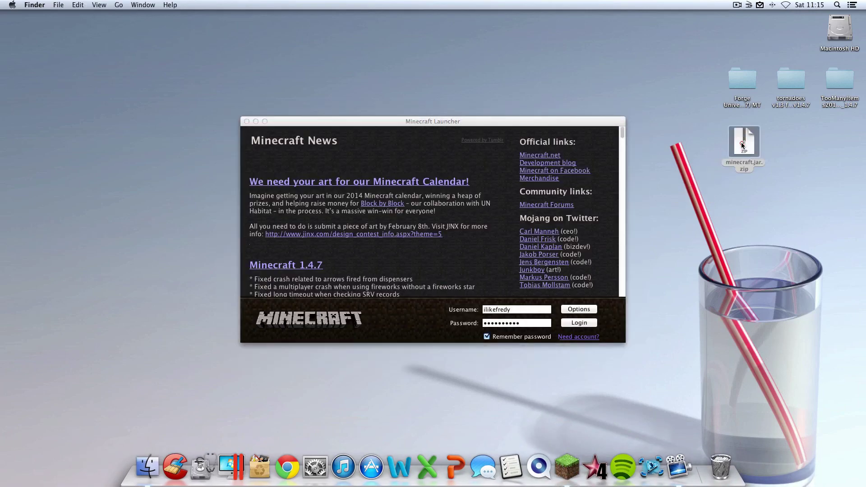
click(576, 322)
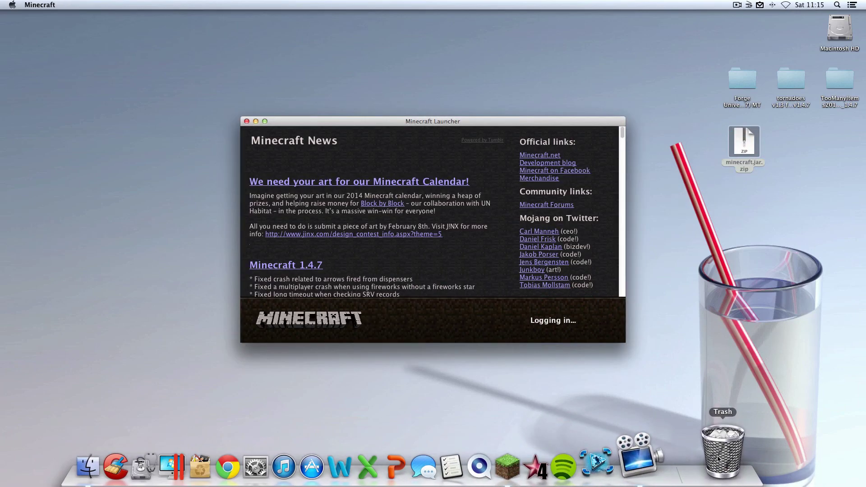
drag(602, 233, 438, 19)
click(516, 167)
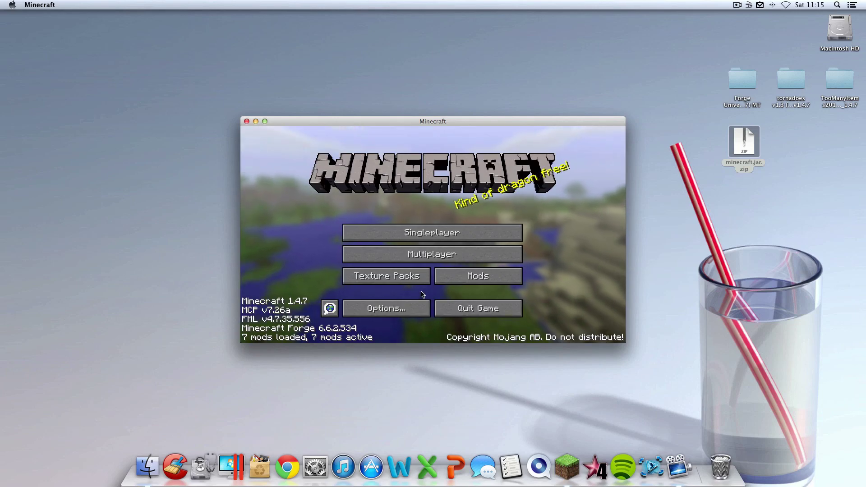
- Create a new singleplayer world with the default settings
click(475, 226)
click(504, 304)
click(363, 332)
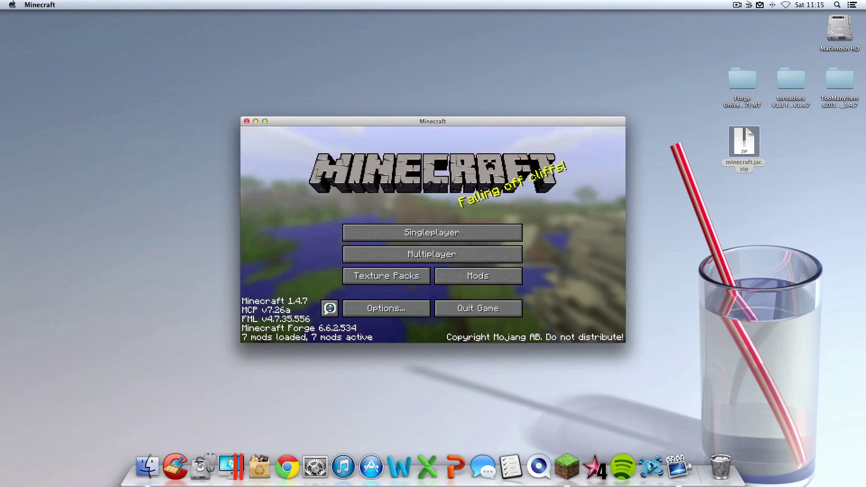
- Take a stack of Tornado Guns from page 7 of the TooManyItems list and return to the game
key(e)
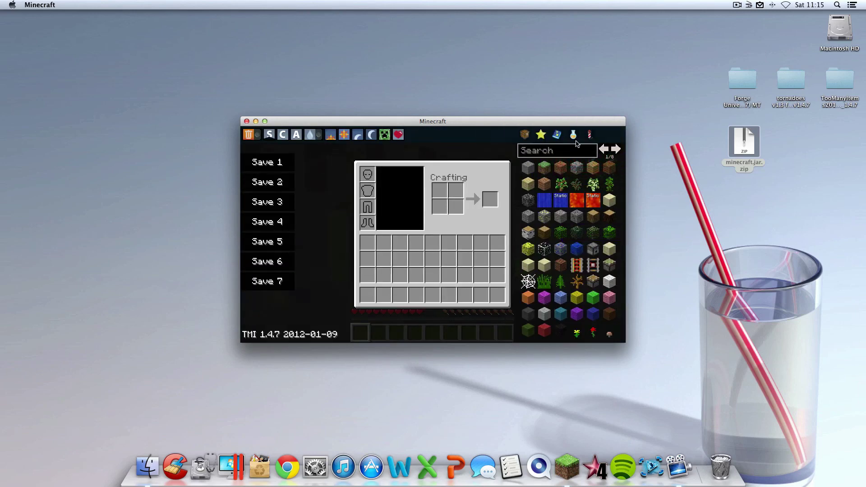
click(604, 149)
click(615, 149)
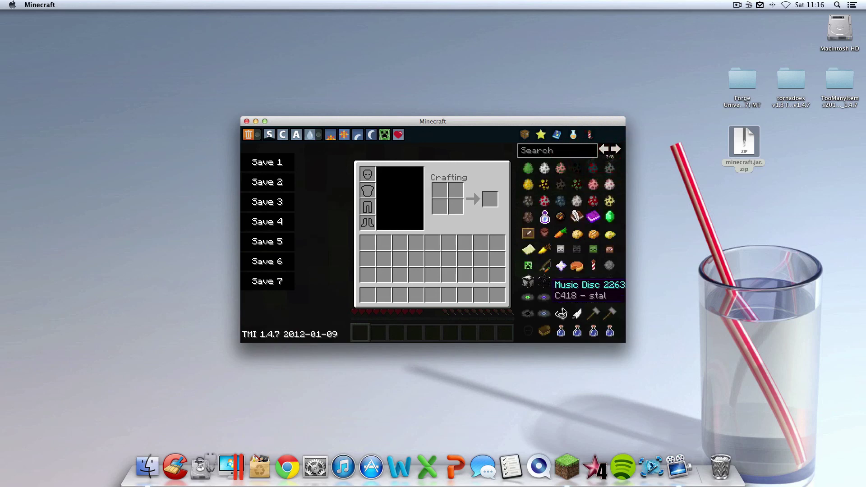
click(561, 315)
key(e)
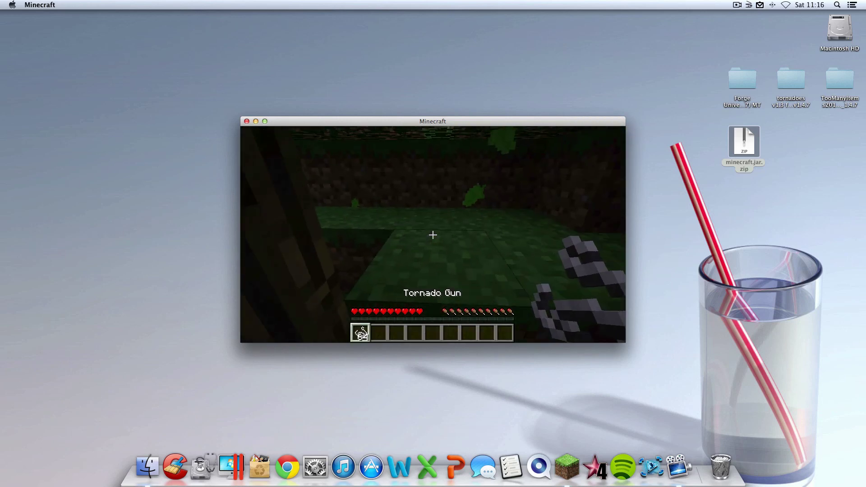
- Save and quit the world to the title, and quit Minecraft
key(Escape)
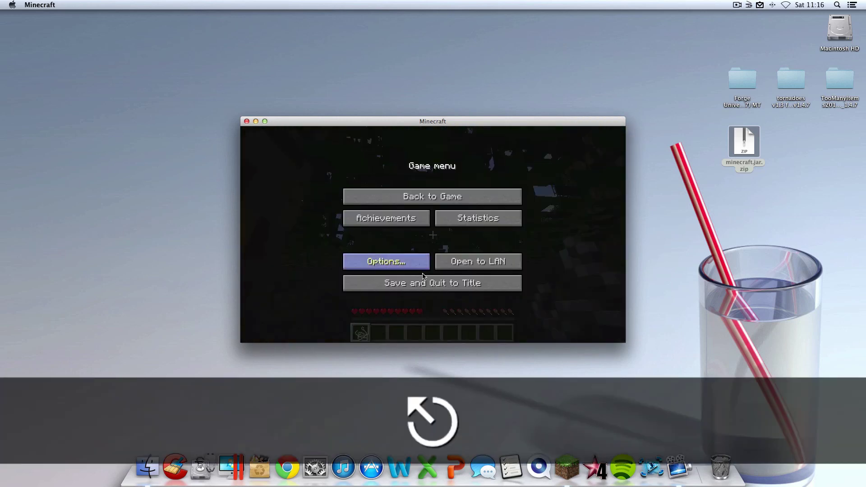
click(422, 278)
click(247, 122)
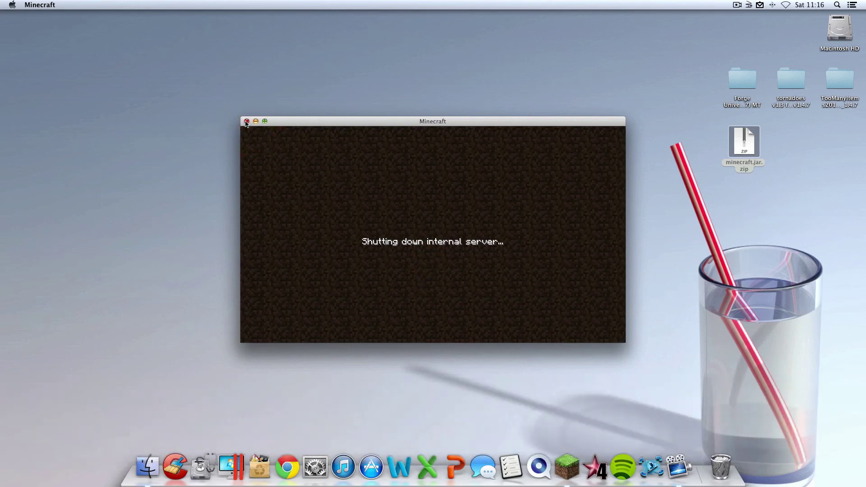
right_click(560, 451)
click(576, 406)
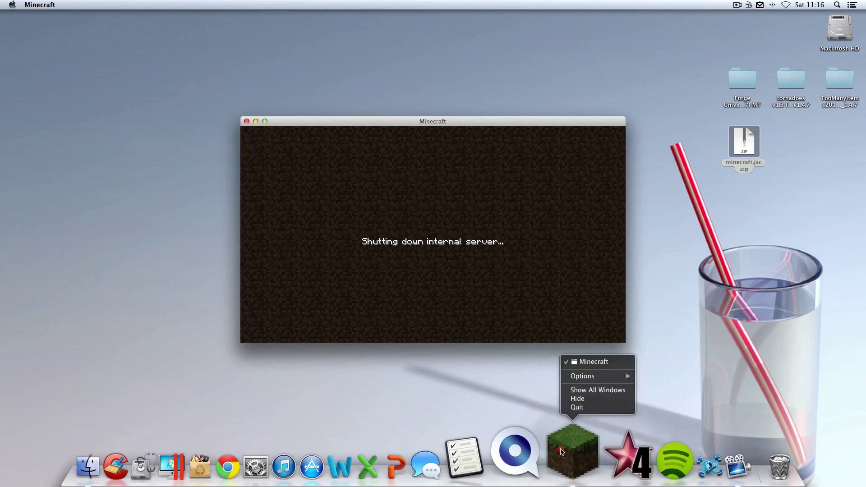
click(564, 399)
right_click(570, 453)
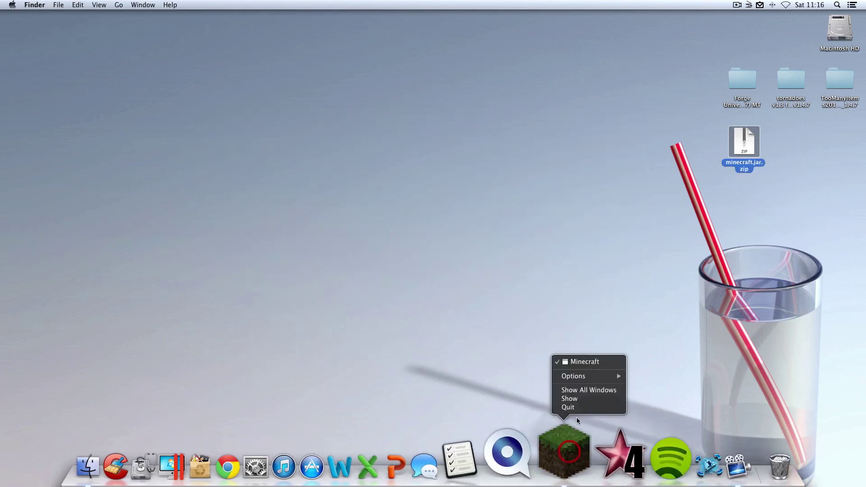
click(578, 408)
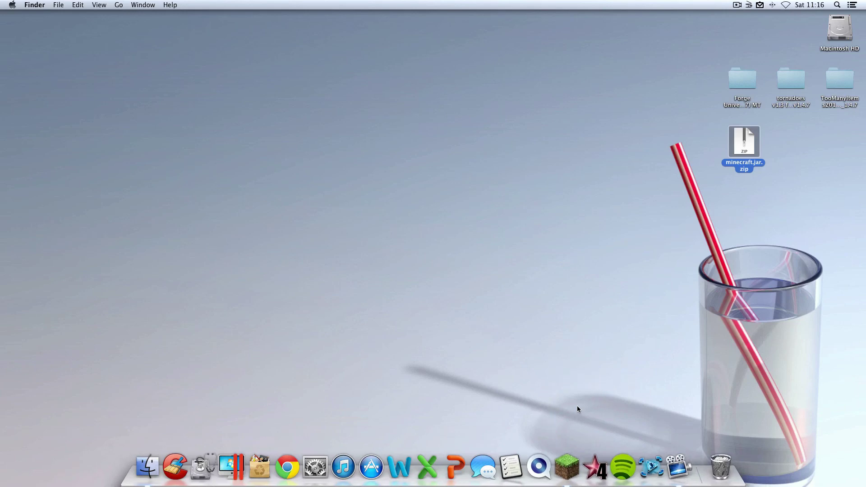
- Tidy up the desktop icons so that minecraft.jar.zip aligns directly under the Forge folder
click(804, 252)
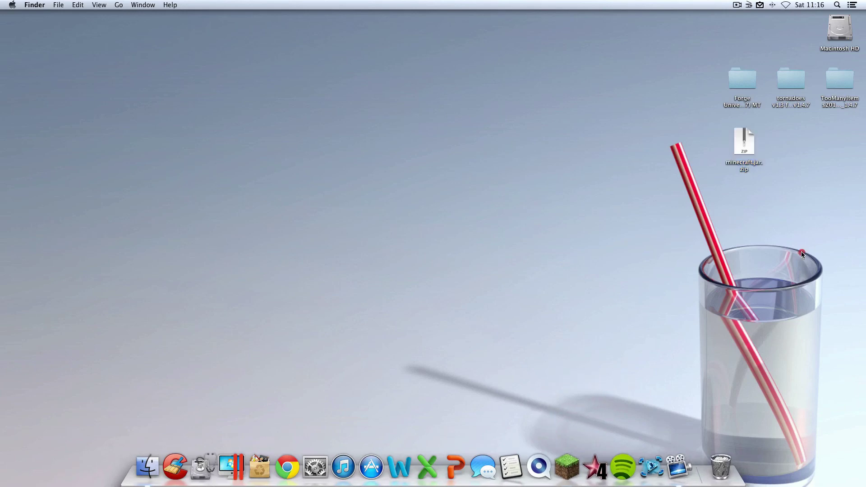
right_click(770, 218)
click(736, 273)
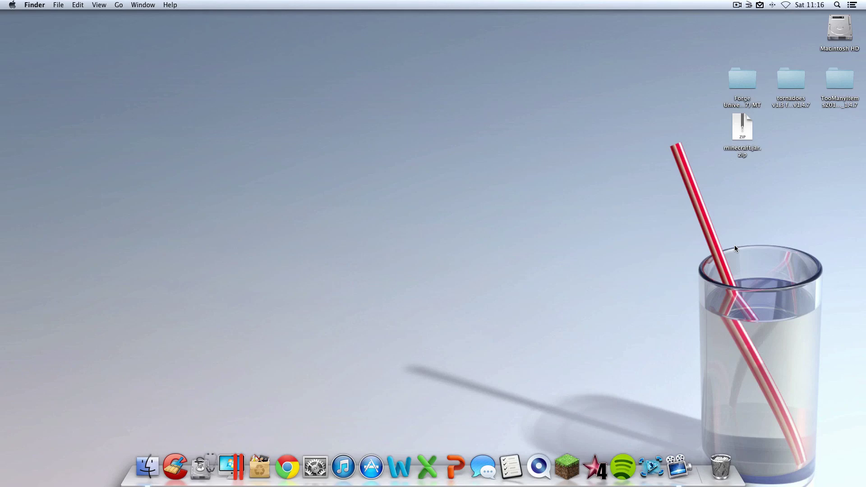
key(super+shift)
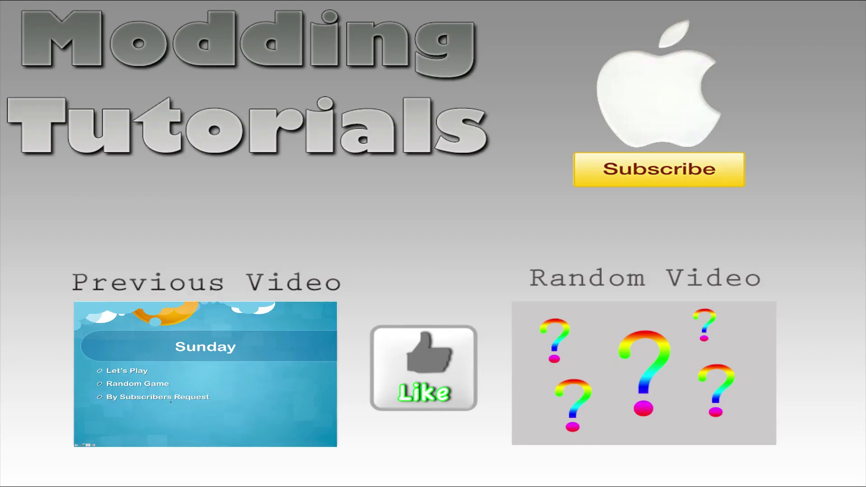